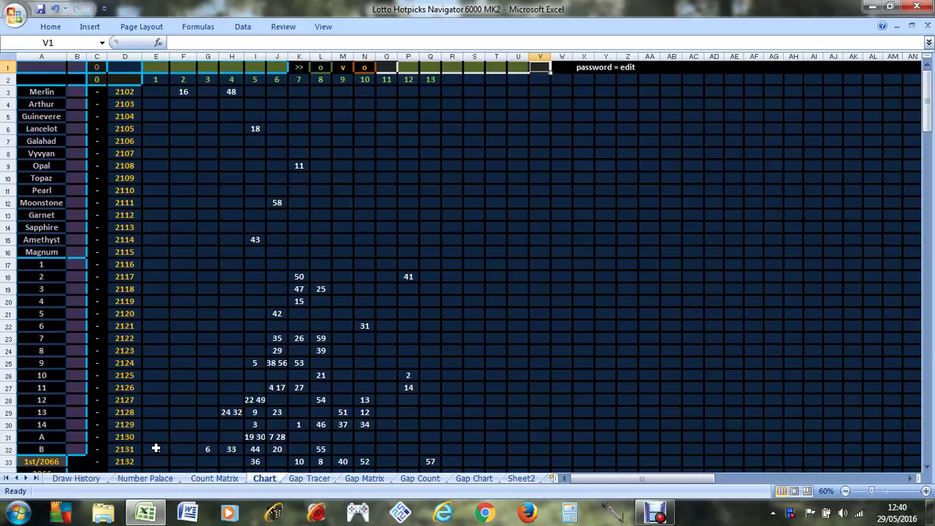
Inspect the formula in Chart cell D33 for the latest draw, 2132.
click(125, 462)
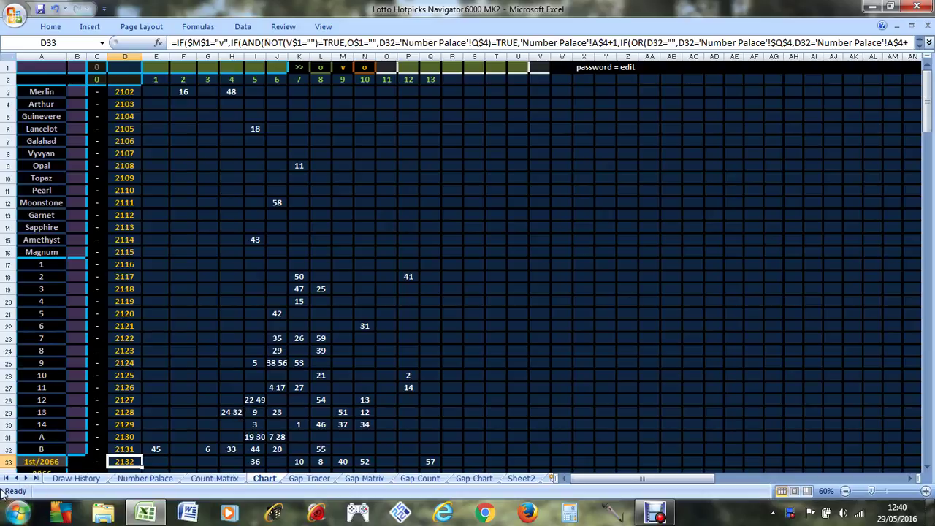
On Draw History, check the machine and ball set used for draws 2132 and 2131.
click(69, 479)
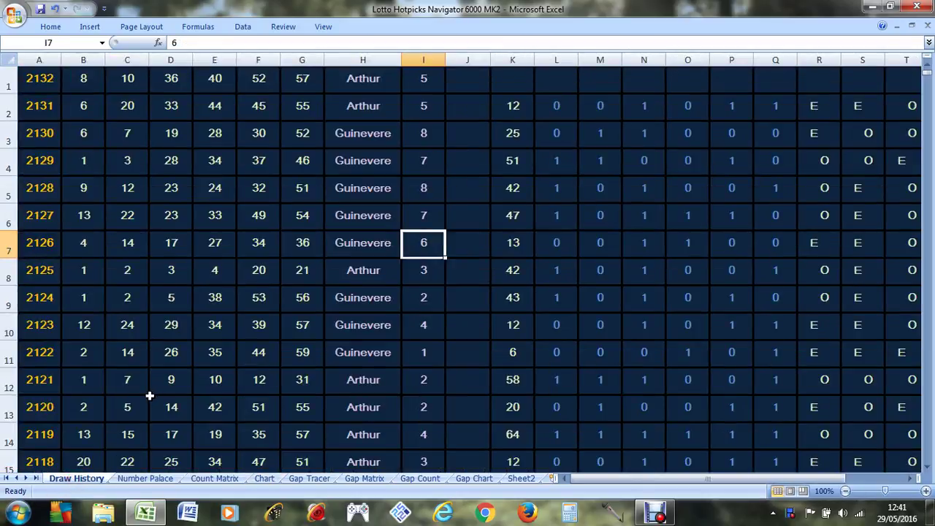
click(360, 85)
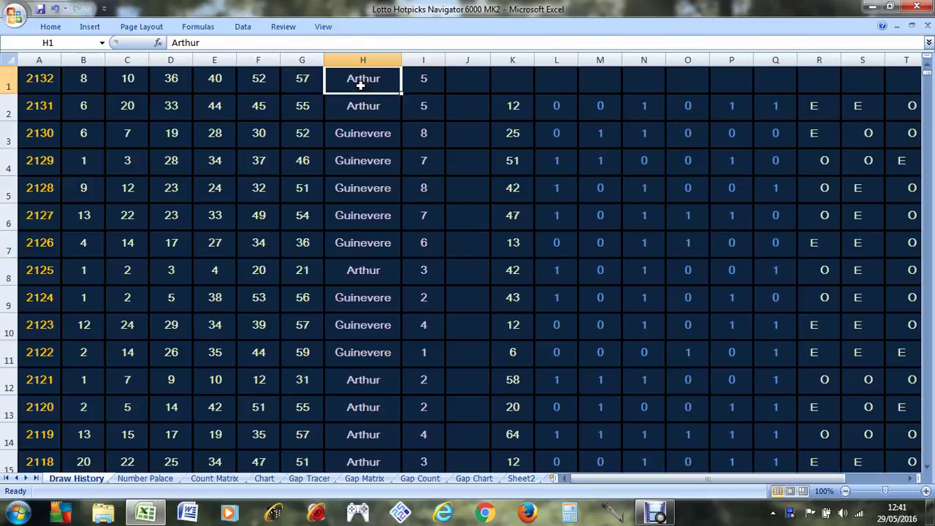
click(425, 80)
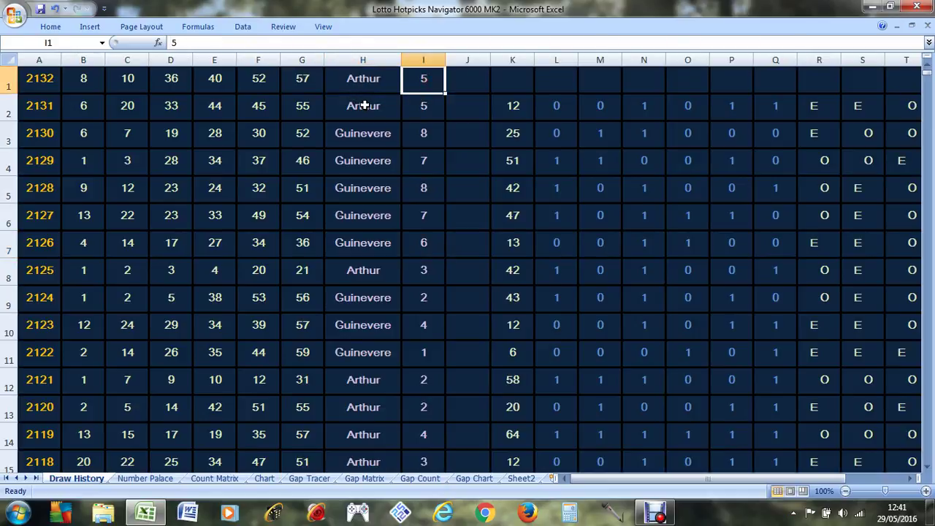
drag(363, 106, 401, 106)
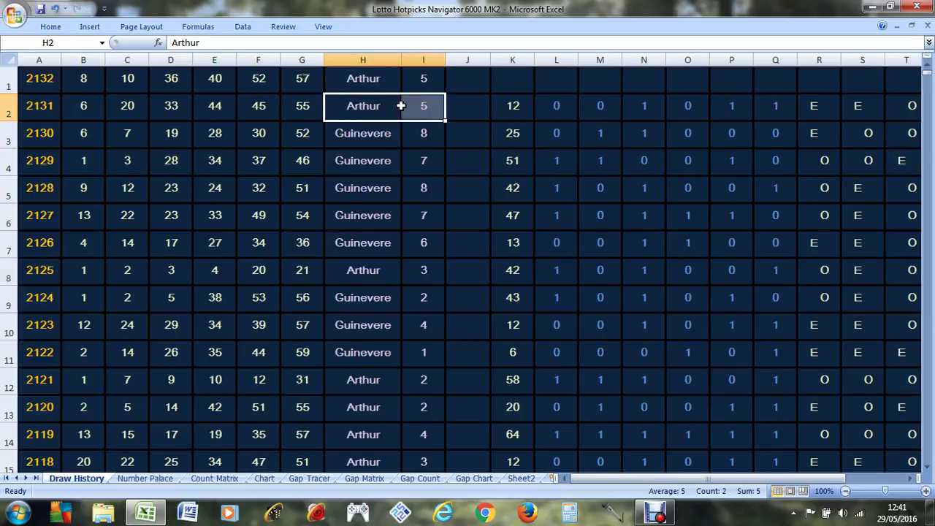
Copy the K–W analysis formulas up so they cover the newest draws 2132 to 2129.
drag(504, 104, 883, 82)
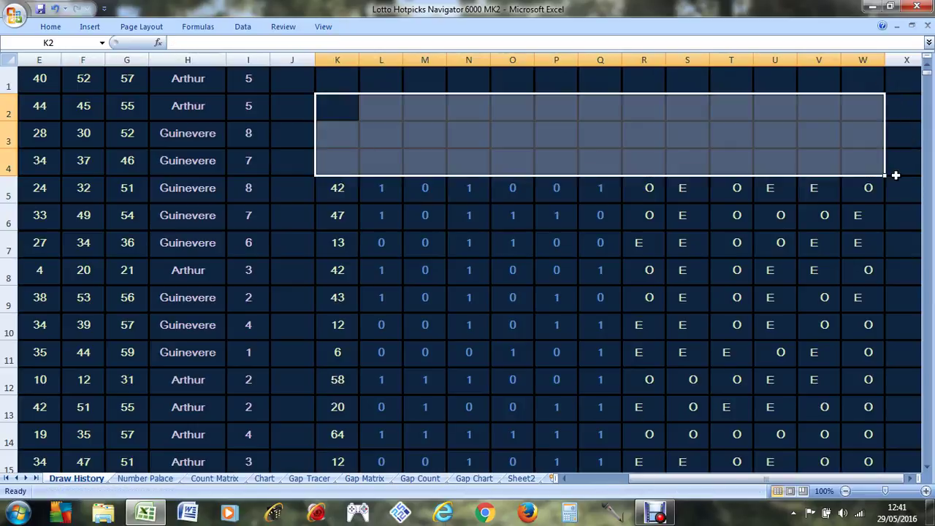
drag(877, 185, 350, 241)
drag(885, 259, 874, 83)
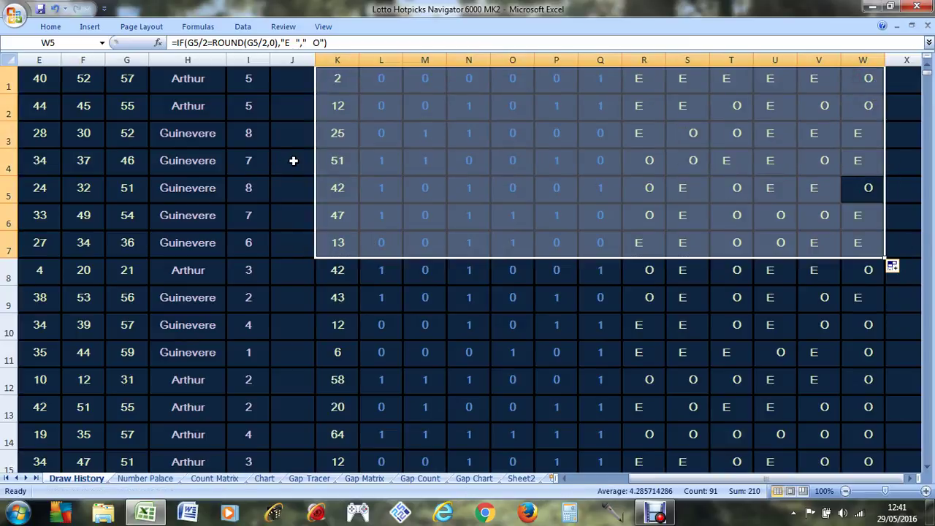
key(Left)
key(Left)
key(Left)
key(Left)
key(Left)
key(Left)
key(Left)
key(Left)
key(Left)
key(Left)
key(Left)
key(Left)
key(Left)
key(Left)
key(Left)
key(Left)
key(Left)
key(Left)
key(Left)
key(Left)
key(Left)
key(Left)
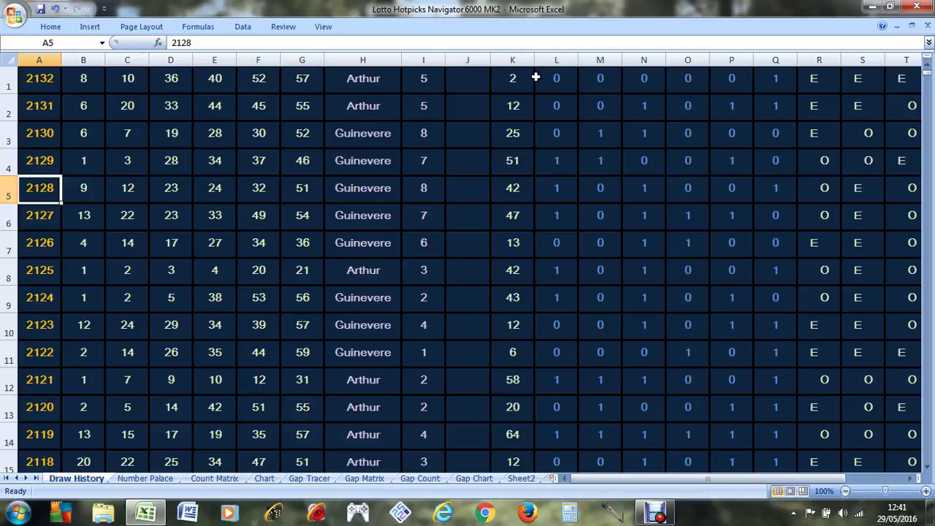
click(432, 249)
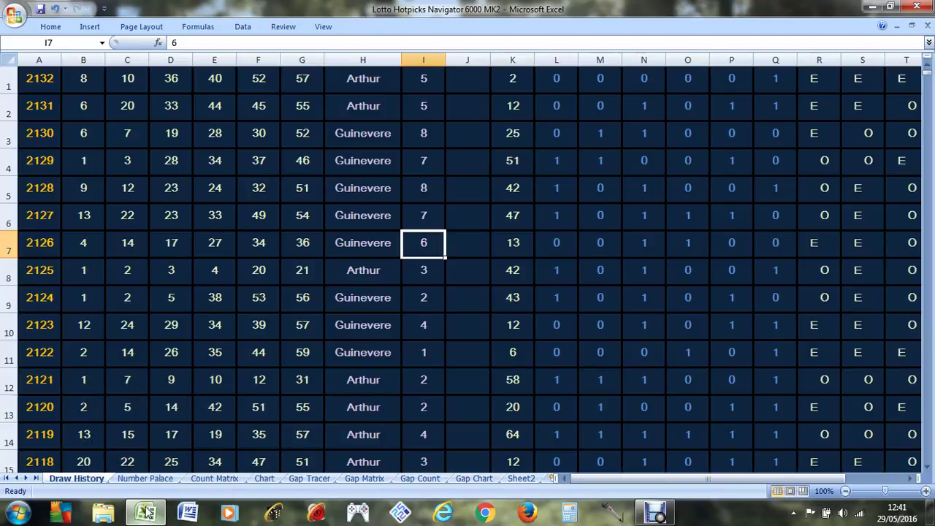
On the Chart sheet, check the start draw setting 2066 in A34.
click(264, 479)
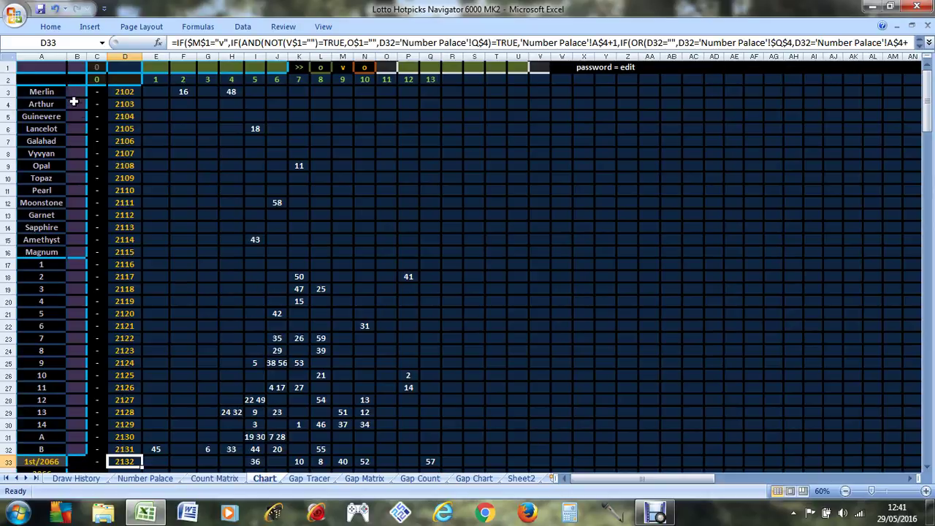
scroll(226, 259, down, 1)
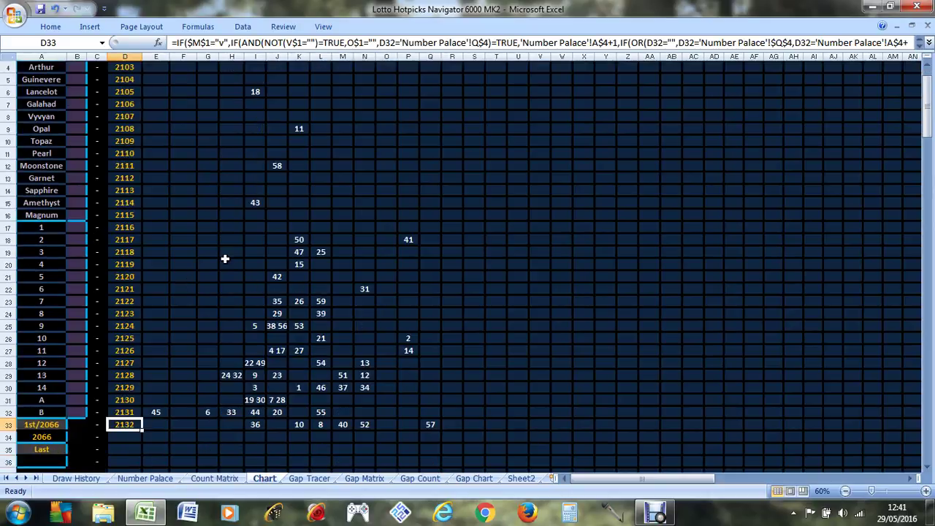
scroll(228, 319, up, 1)
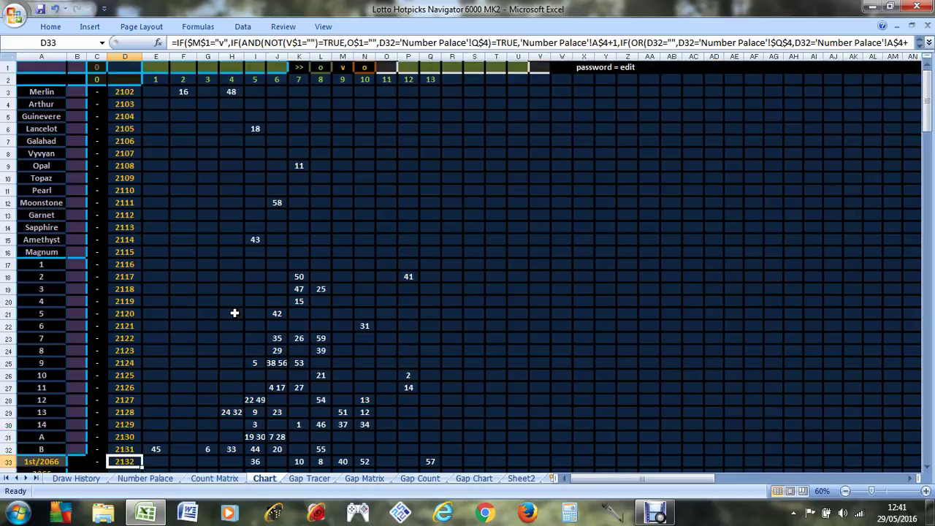
scroll(236, 311, down, 3)
click(52, 366)
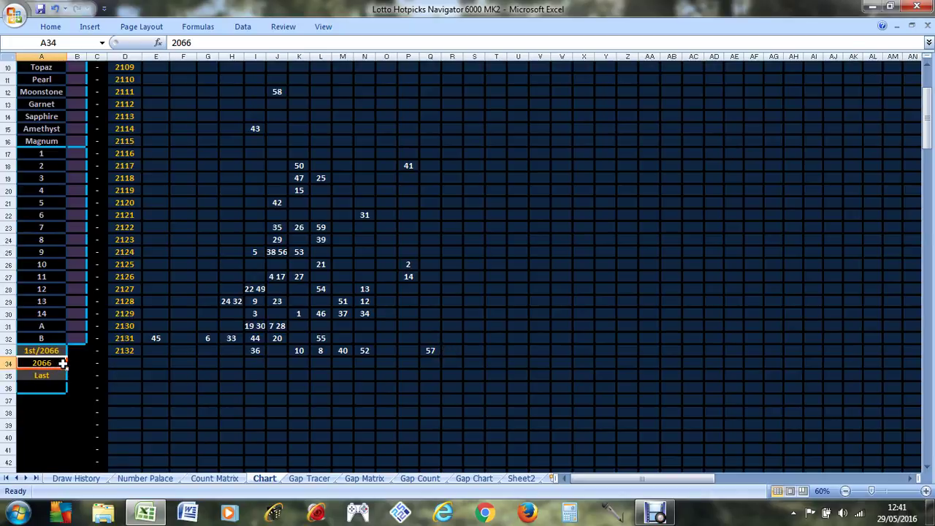
Inspect the formulas behind 45 for draw 2131 and 57 for draw 2132.
scroll(412, 240, up, 3)
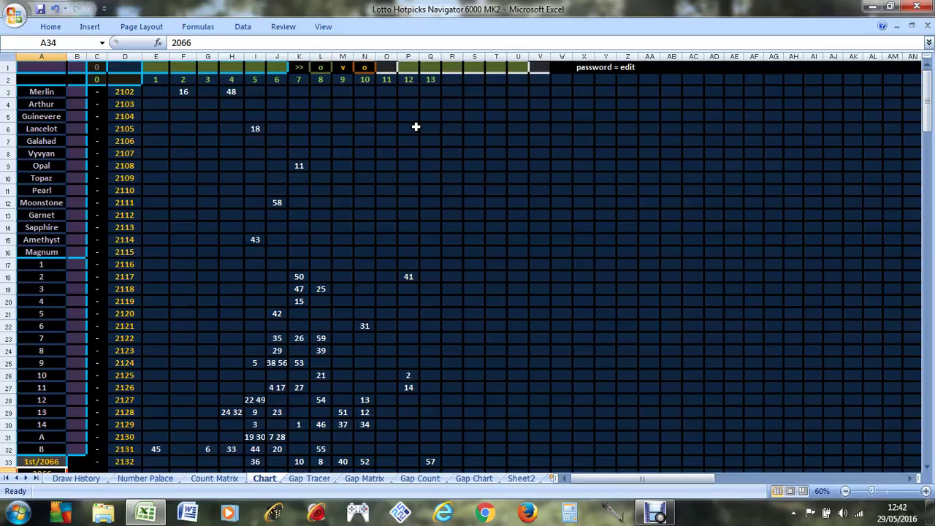
scroll(248, 96, down, 1)
scroll(231, 139, up, 1)
click(147, 450)
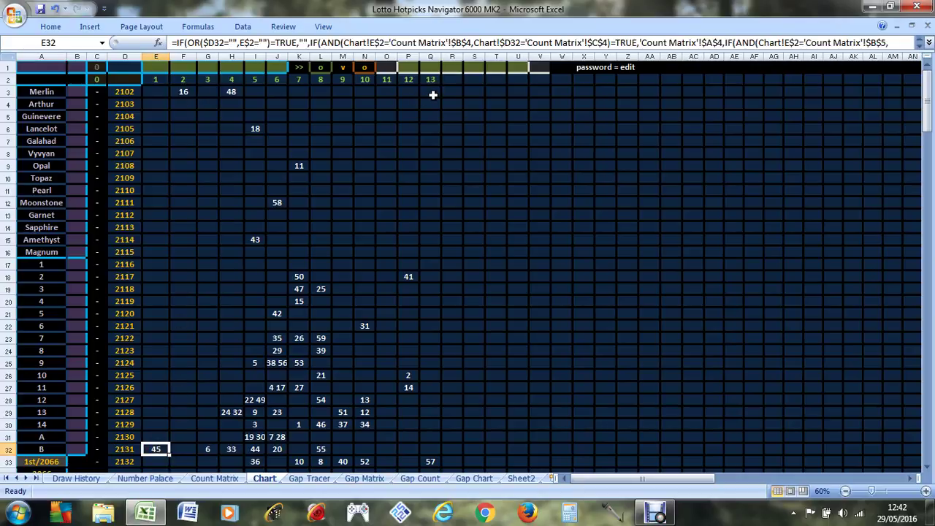
click(430, 462)
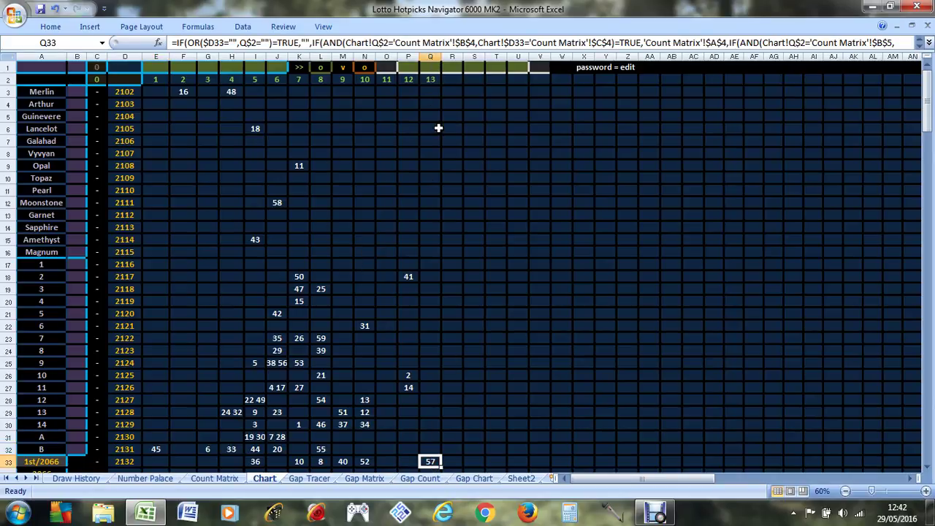
click(71, 104)
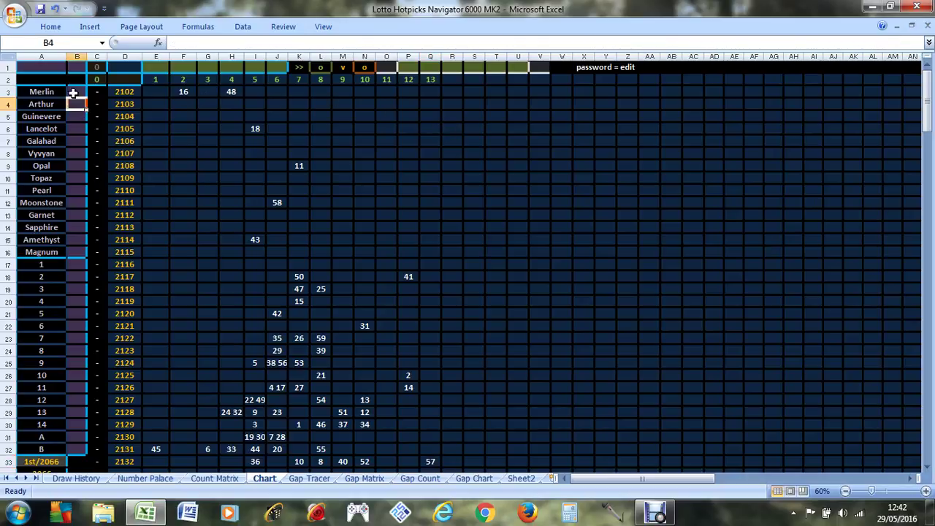
Mark ball sets 1 to 4 with o in B17:B20 to filter the chart.
click(78, 118)
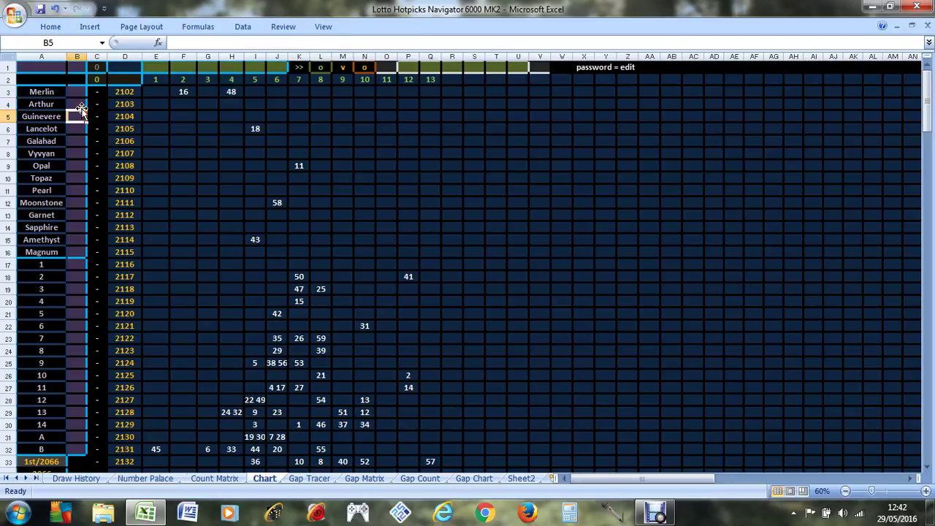
click(75, 267)
text(o)
key(Return)
text(o)
key(Return)
text(o)
key(Return)
text(o)
key(Return)
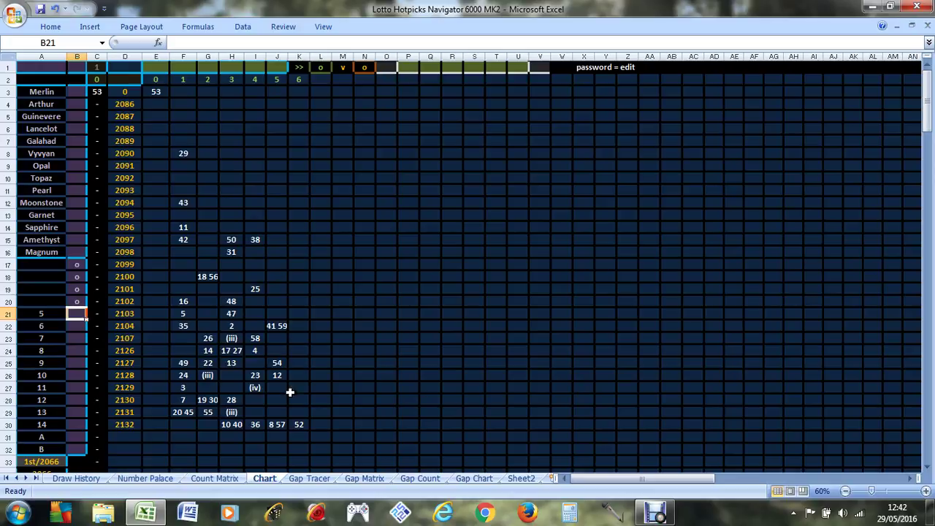
Review the filtered chart grid and the projected 53 at its top.
drag(296, 427, 166, 94)
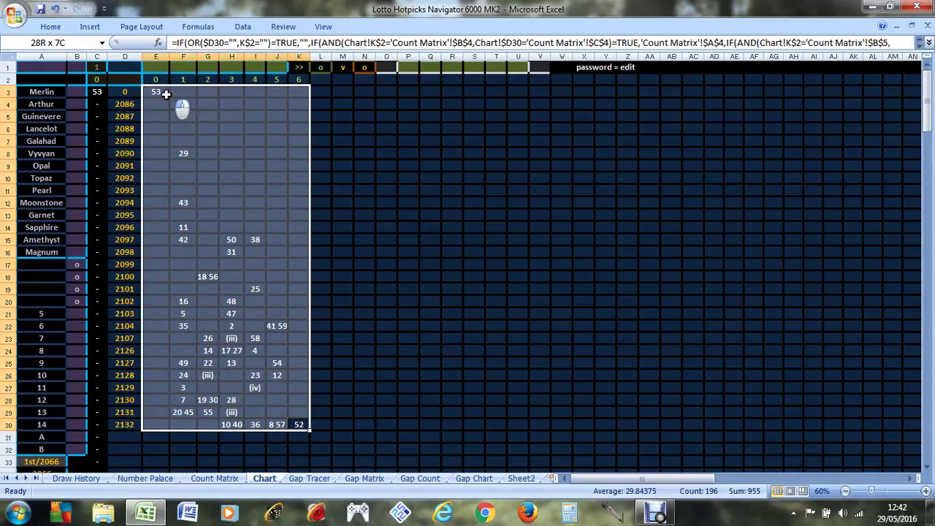
click(216, 103)
click(156, 94)
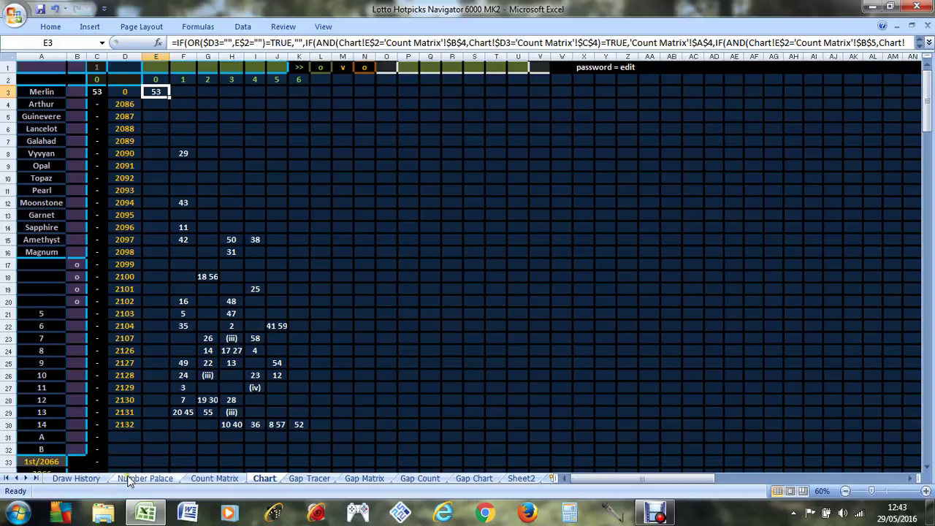
Delete the 2066 start draw value from A34.
scroll(73, 437, down, 2)
click(61, 398)
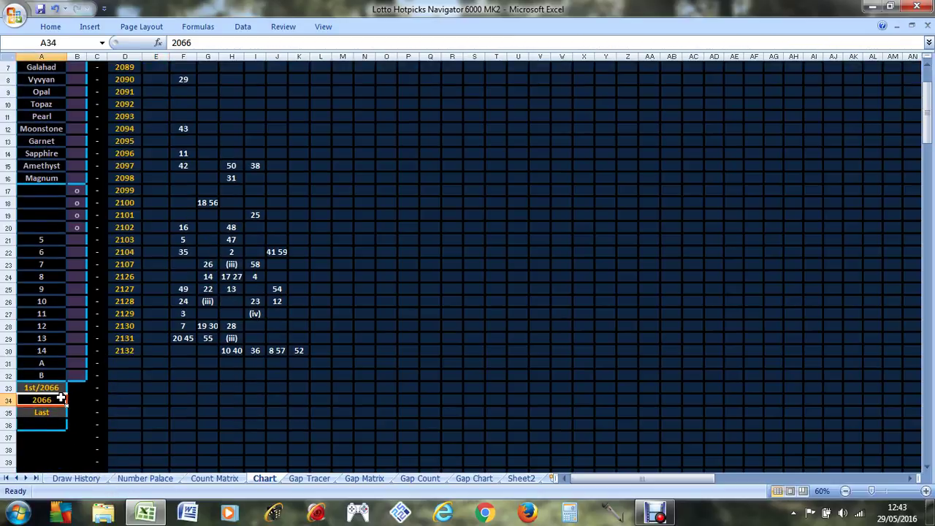
key(Delete)
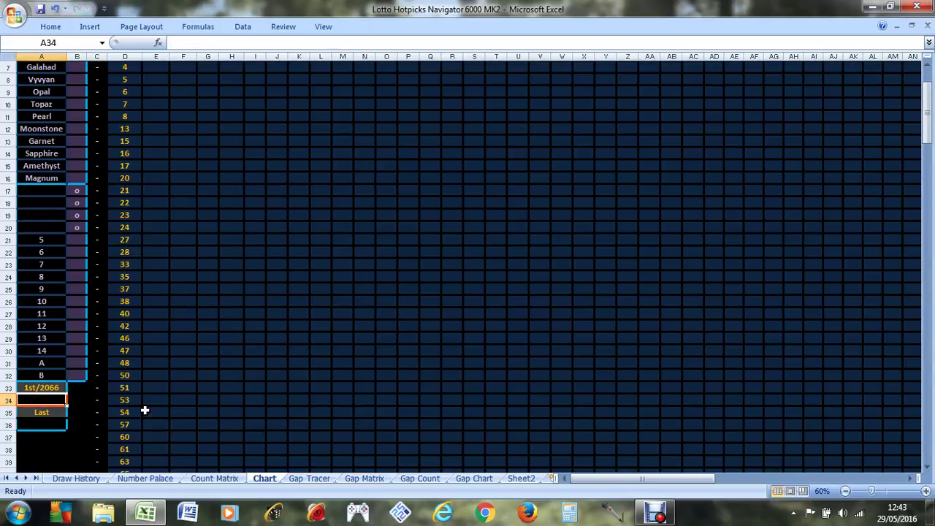
scroll(168, 388, up, 2)
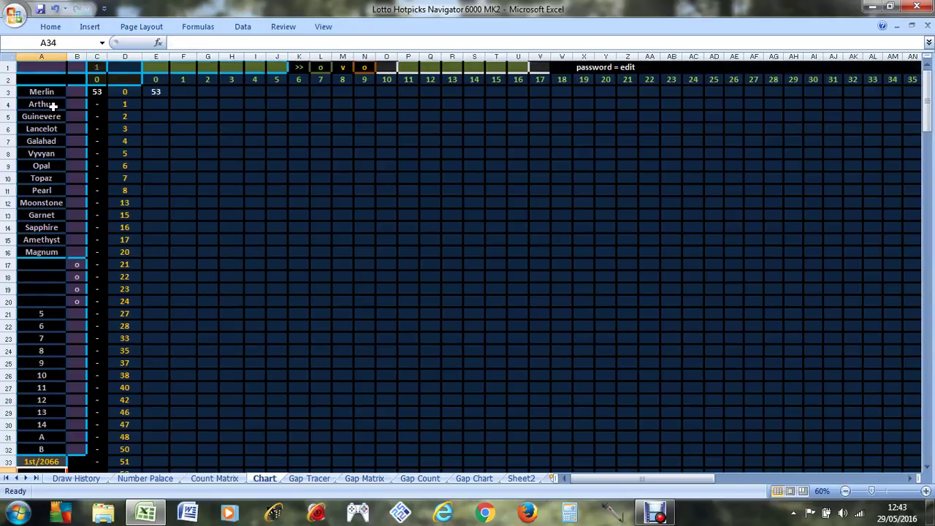
Mark Merlin, Lancelot, Galahad and Vyvyan with o in the filter column.
click(77, 93)
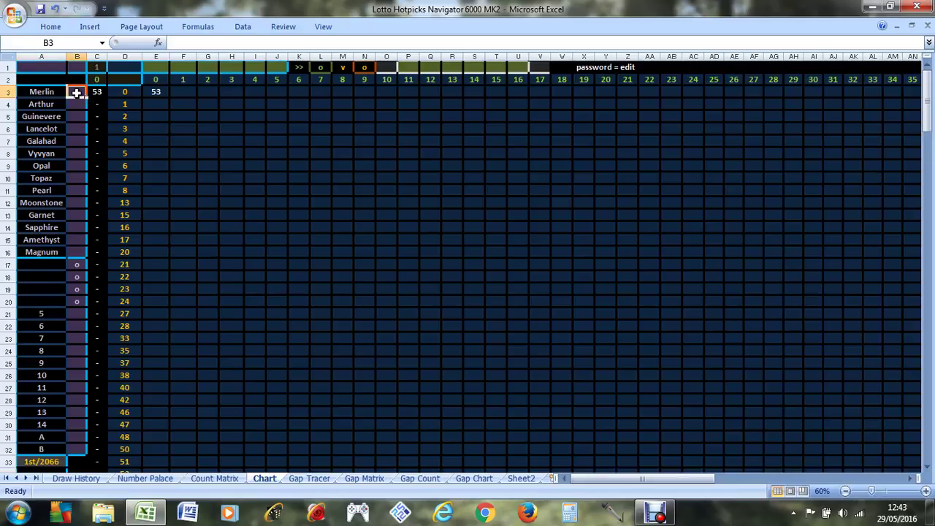
text(o)
key(Return)
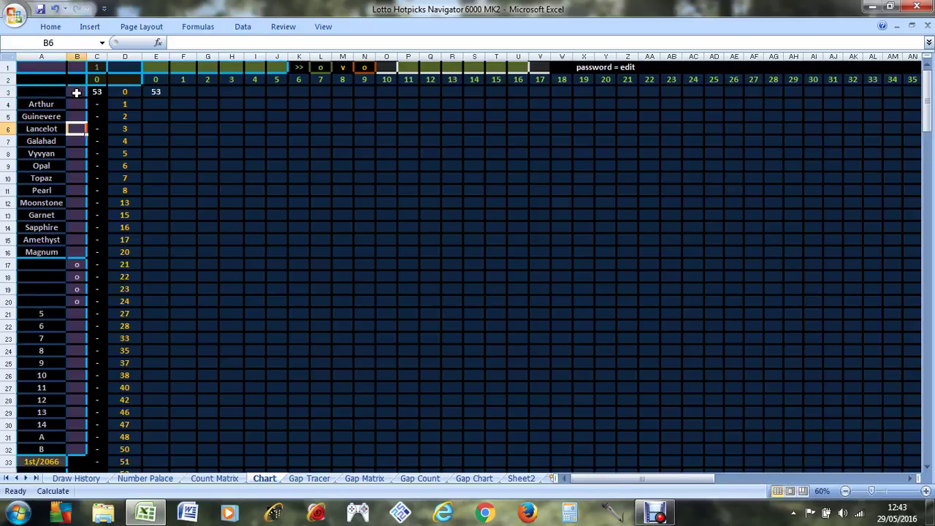
text(o)
key(Return)
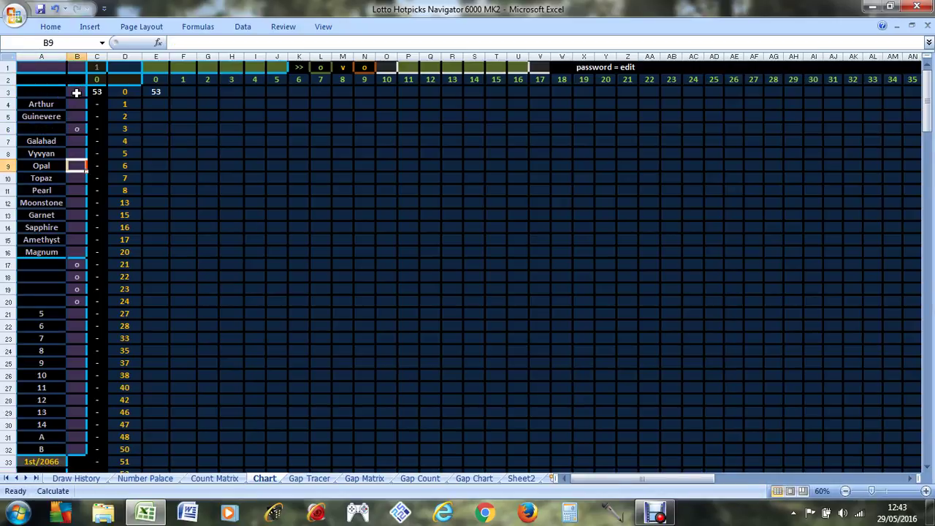
key(Up)
key(Up)
text(o)
key(Return)
key(Up)
text(o)
key(Return)
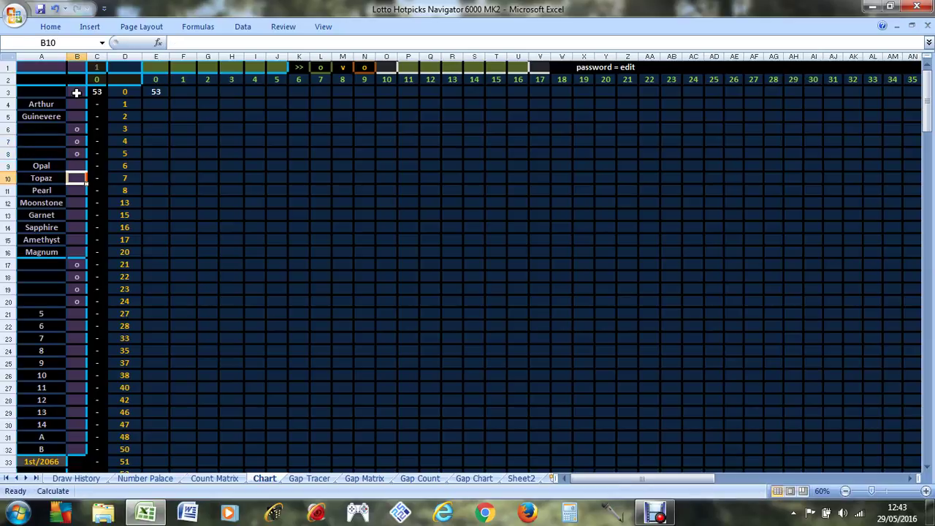
Mark the remaining machines and ball sets, through Magnum and Amethyst, with o.
key(Up)
text(o)
key(Return)
text(o o o o o  o)
key(Return)
key(Up)
key(Up)
text(o)
key(Return)
key(Up)
key(Return)
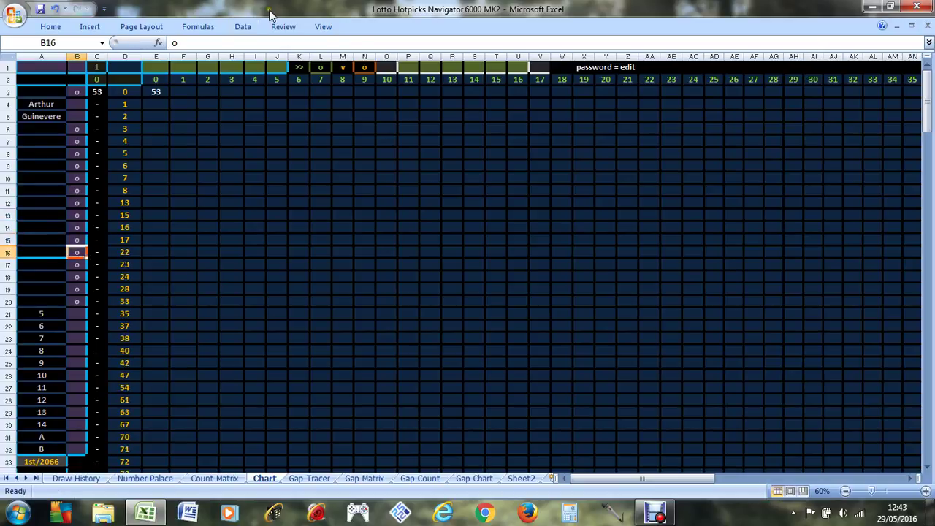
Reverse the chart's draw order so draws list descending from 2132.
scroll(256, 110, down, 6)
scroll(238, 83, up, 6)
click(364, 66)
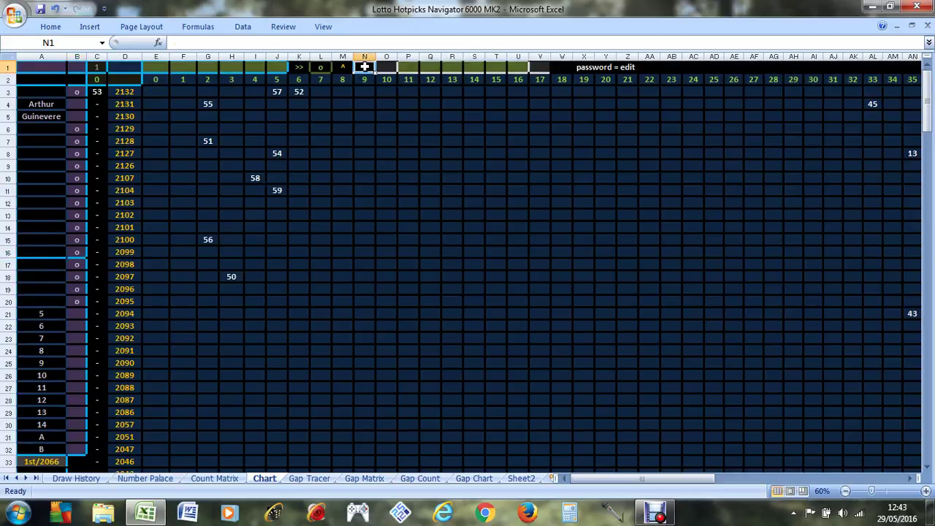
Clear L1 to reverse the number columns and check the top plotted values.
key(Left)
key(Left)
key(Delete)
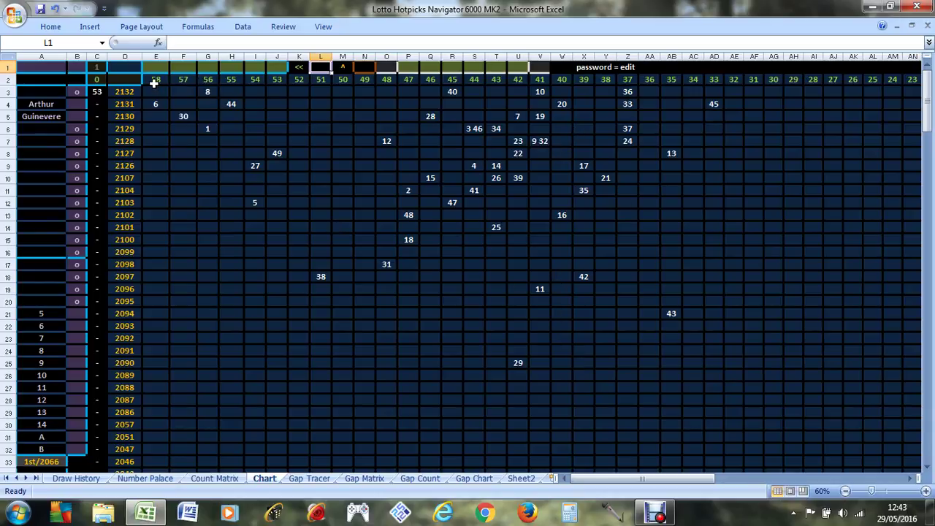
mouse_move(156, 92)
mouse_down()
mouse_move(161, 121)
mouse_move(156, 105)
mouse_up()
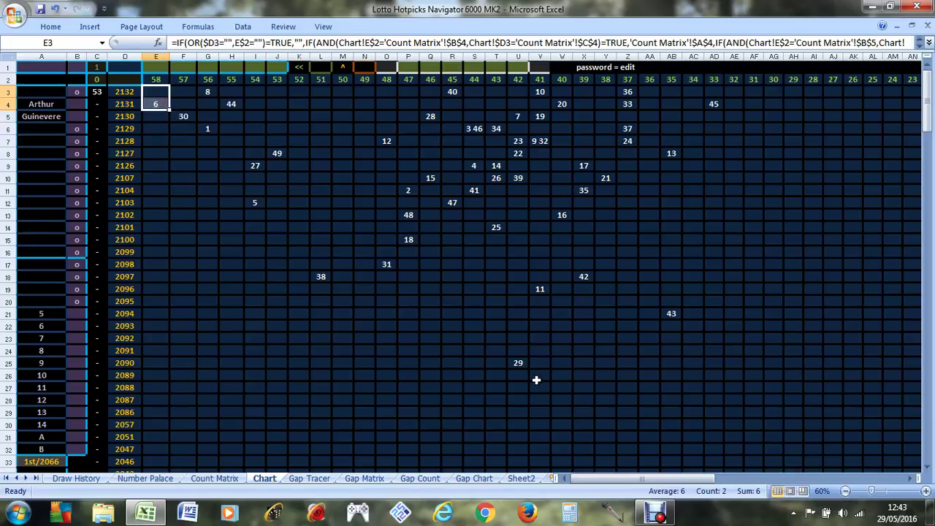
drag(512, 365, 569, 365)
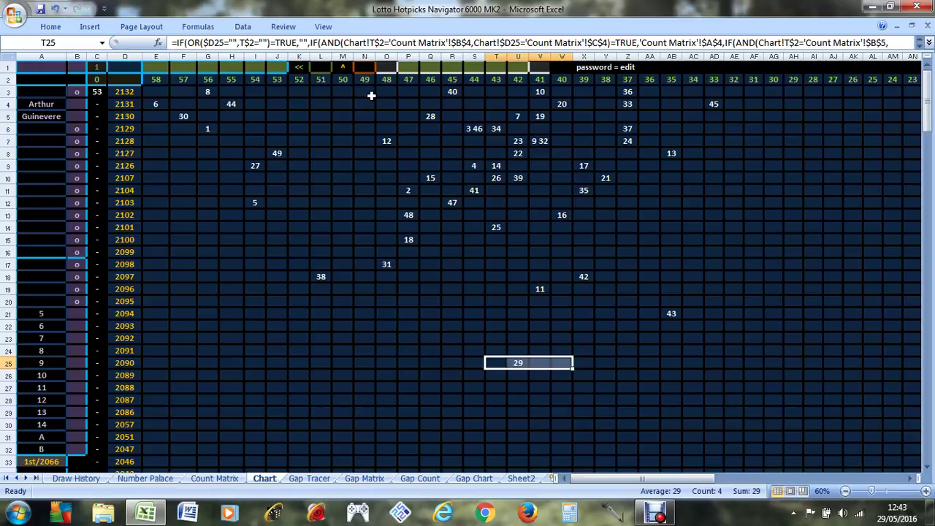
Select plotted ranges under gaps 49 to 40 and gap 37 to inspect them.
drag(372, 96, 568, 82)
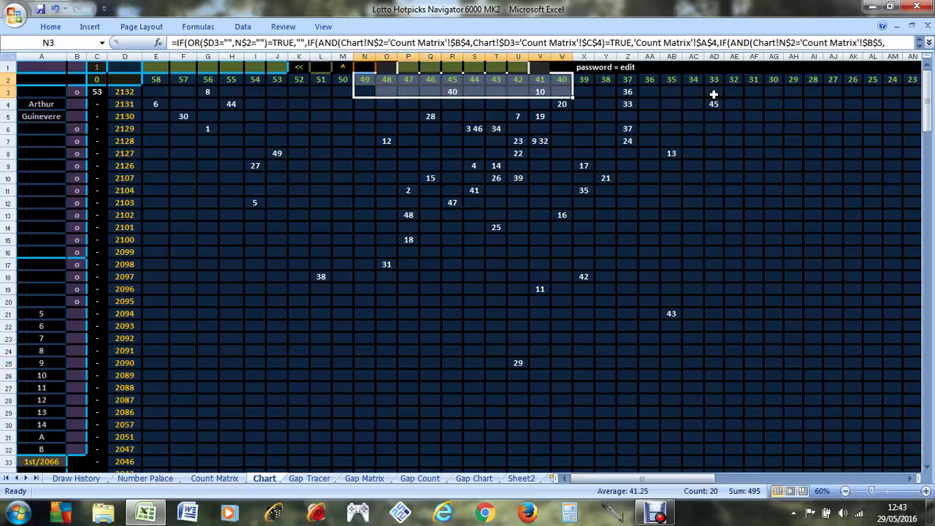
drag(719, 93, 734, 277)
mouse_move(719, 478)
mouse_down()
mouse_move(816, 475)
mouse_move(712, 479)
mouse_up()
click(299, 215)
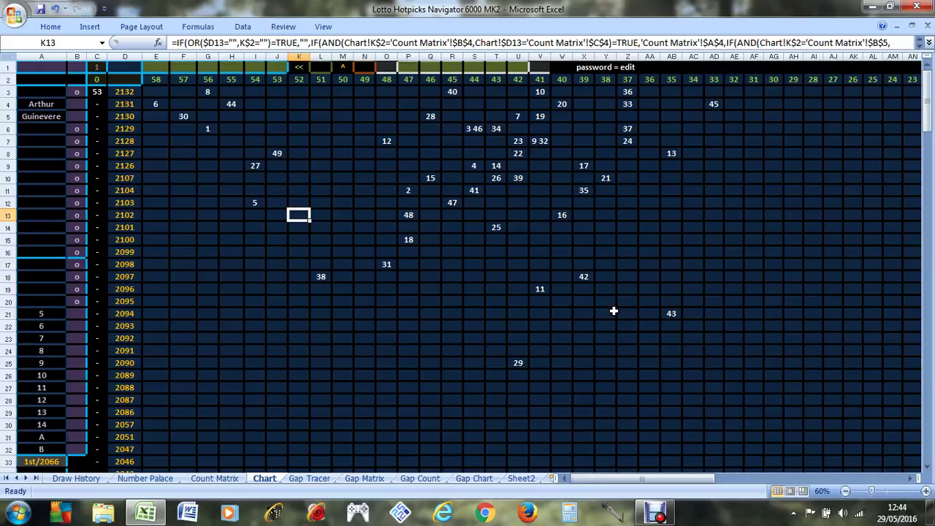
drag(633, 141, 629, 92)
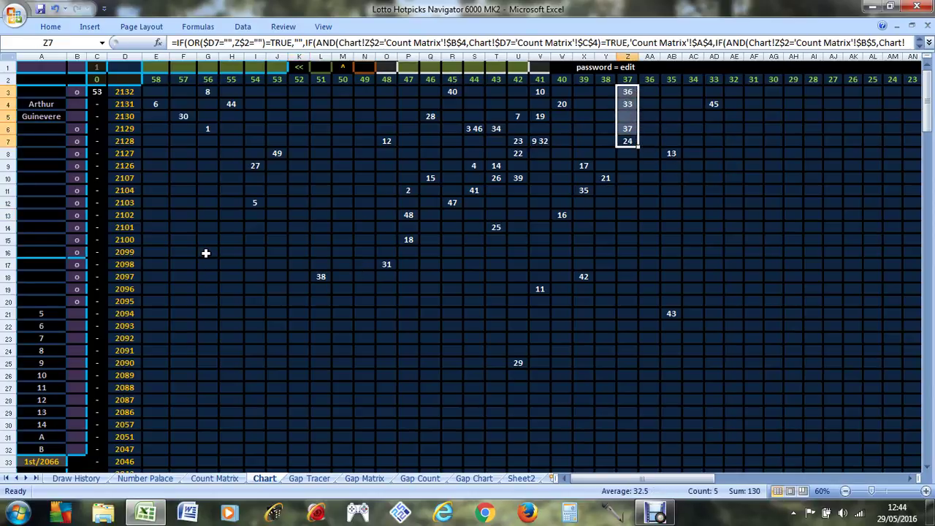
Remove the o markers from the ball set rows starting at B17.
click(79, 265)
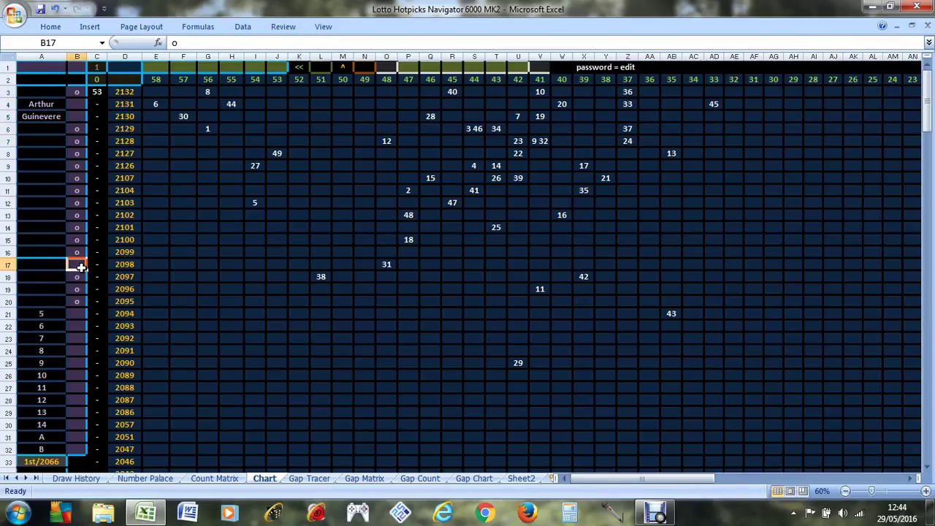
key(Delete)
key(Down)
key(Delete)
key(Down)
key(Delete)
key(Down)
key(Delete)
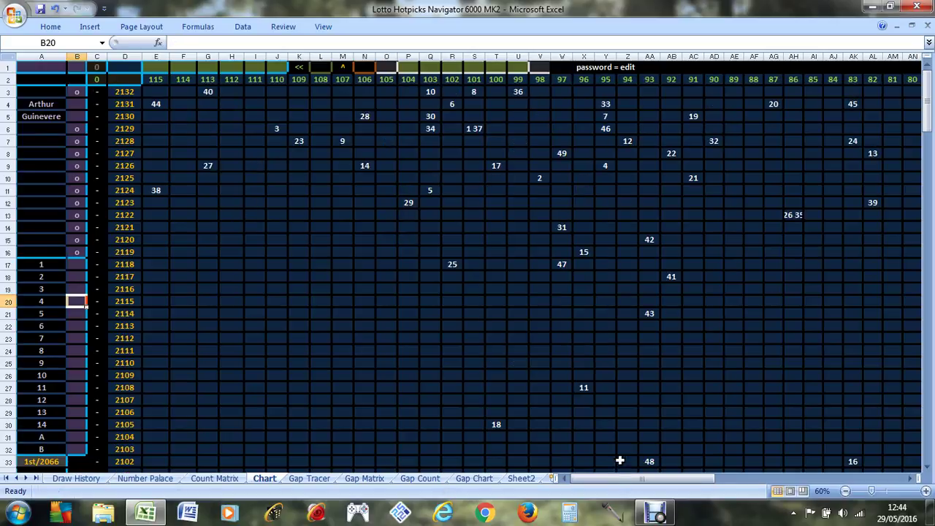
drag(619, 479, 620, 455)
Put o in N1 and L1 so draws and number columns run ascending.
drag(698, 477, 198, 426)
click(367, 67)
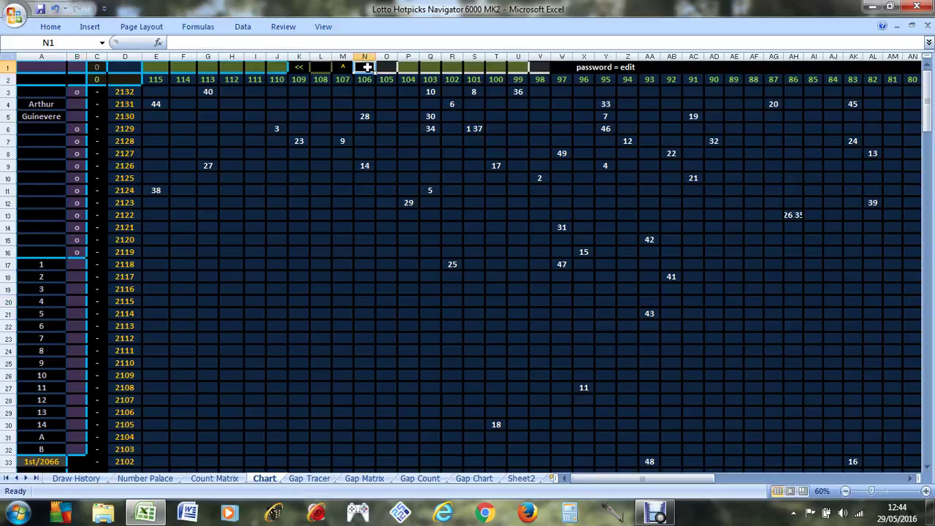
text(o)
key(Return)
key(Left)
key(Left)
key(Left)
key(Right)
text(o)
key(Right)
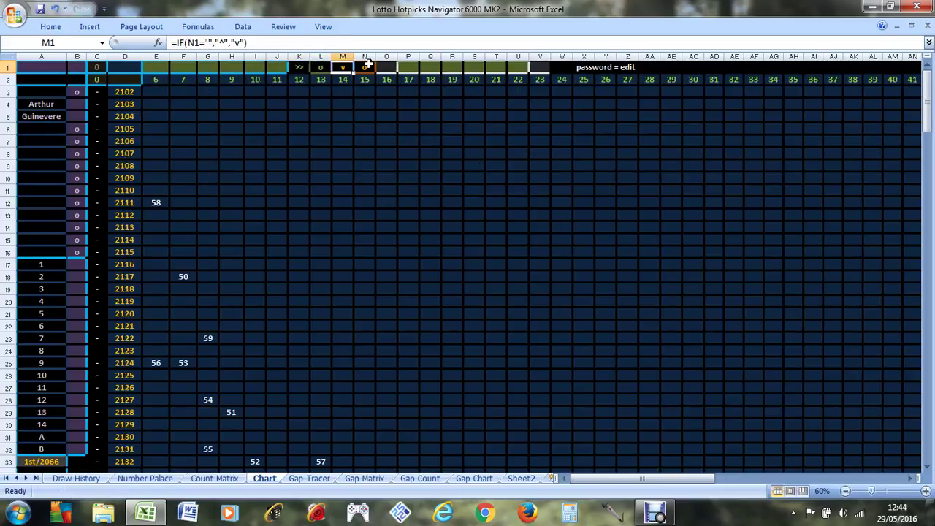
Enter 2066 as the starting draw in A34.
scroll(301, 176, down, 2)
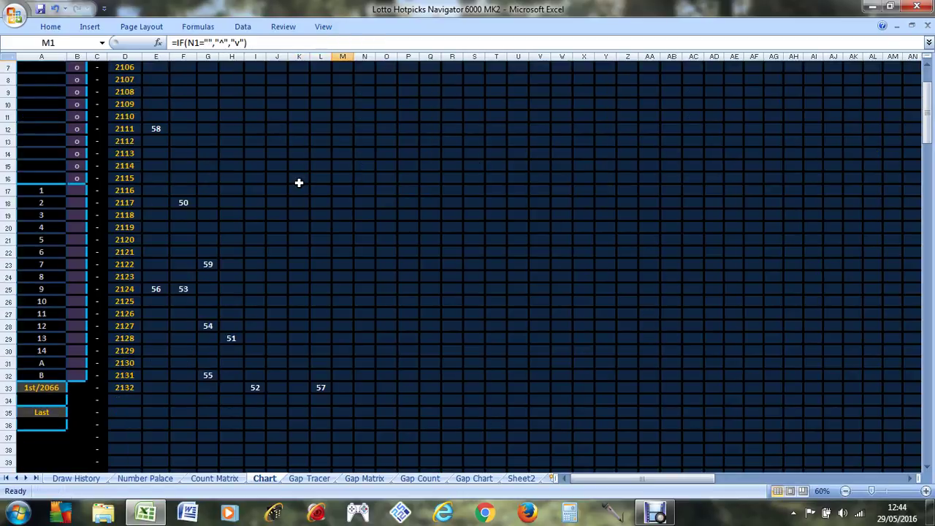
scroll(213, 196, up, 2)
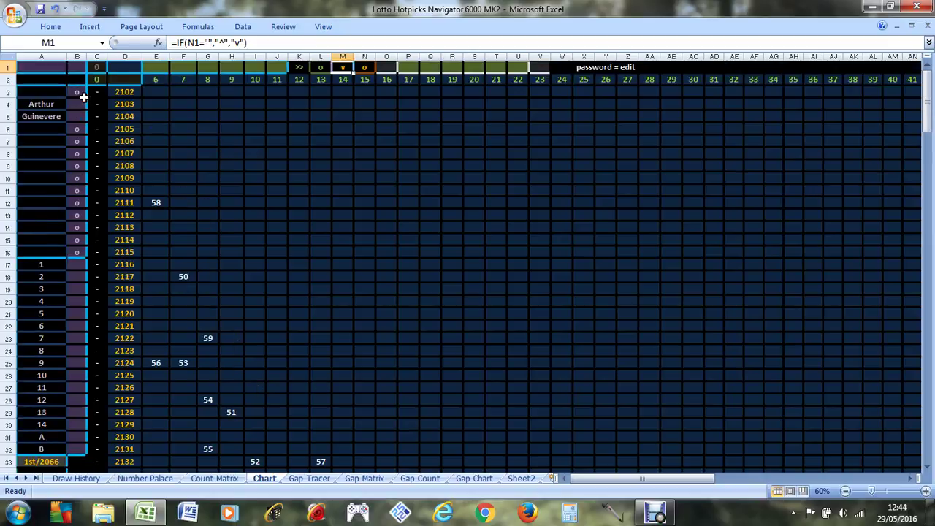
scroll(68, 312, down, 3)
click(41, 363)
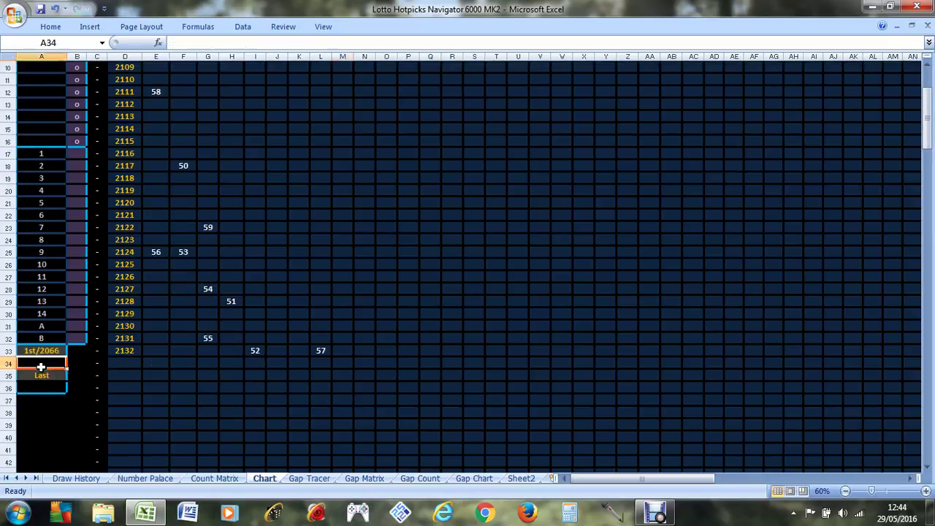
text(2066)
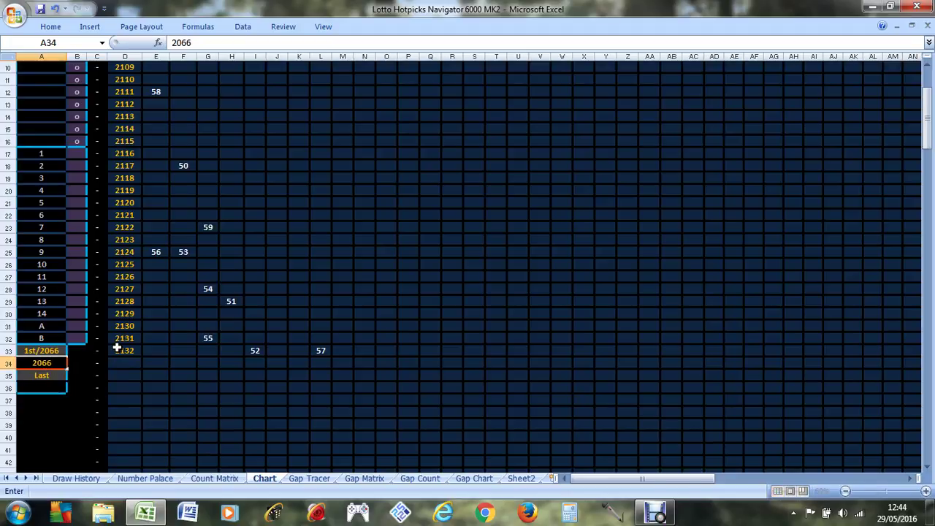
key(Return)
scroll(359, 322, up, 3)
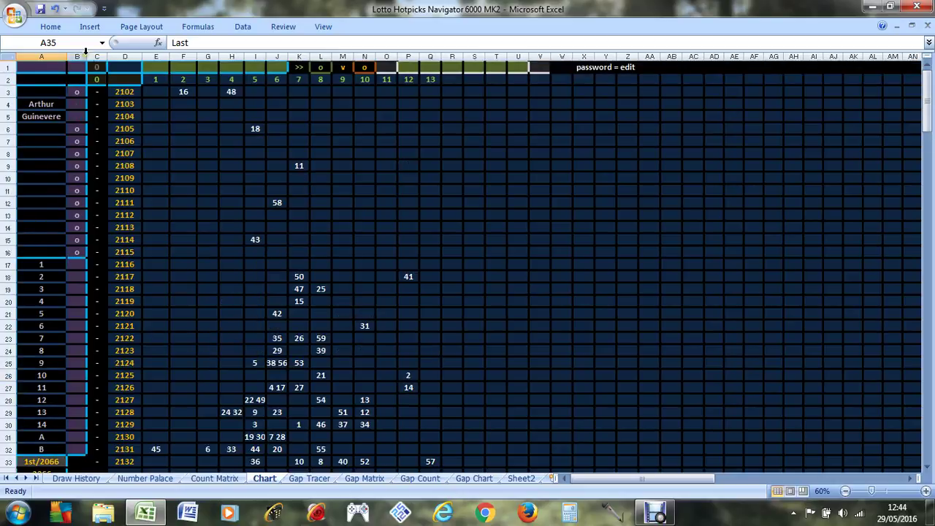
Select the o markers in B3:B16 and check where the machine and ball names come from.
drag(77, 93, 77, 256)
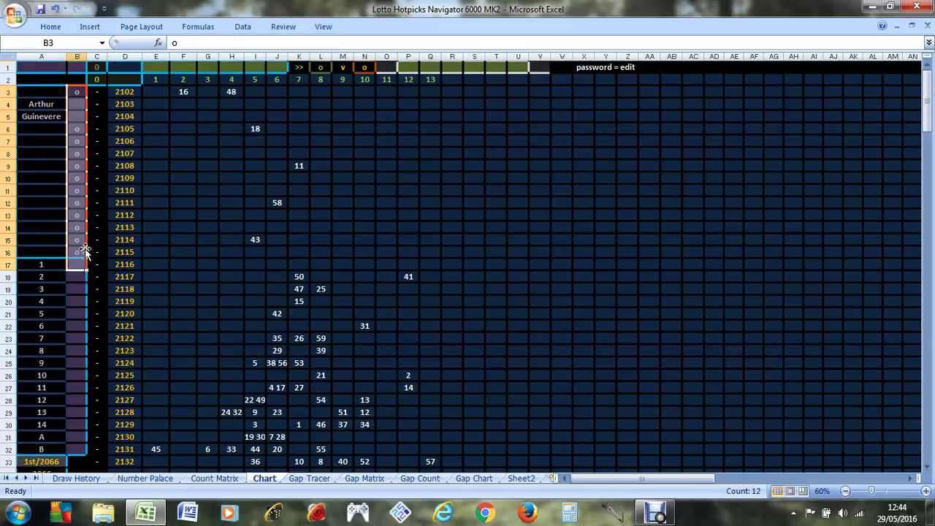
click(53, 107)
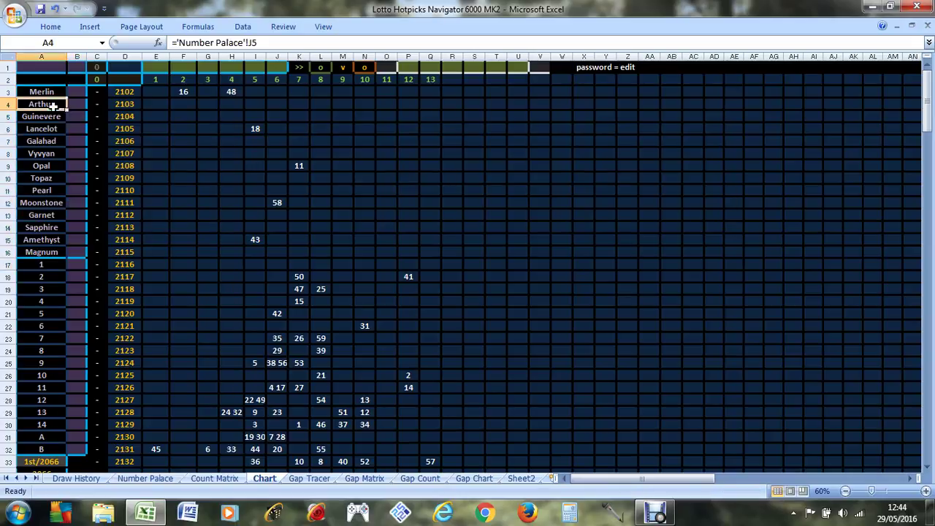
click(53, 124)
click(51, 116)
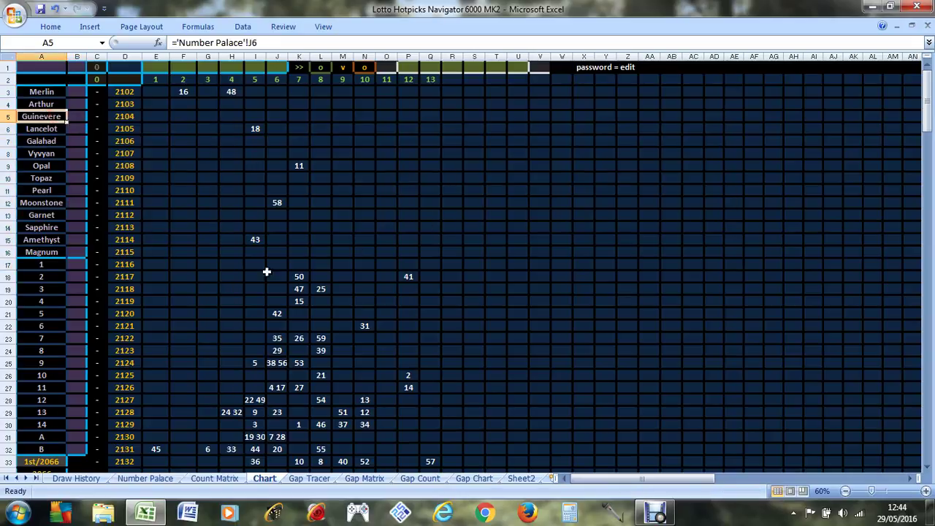
click(211, 278)
scroll(133, 215, down, 4)
scroll(214, 252, up, 4)
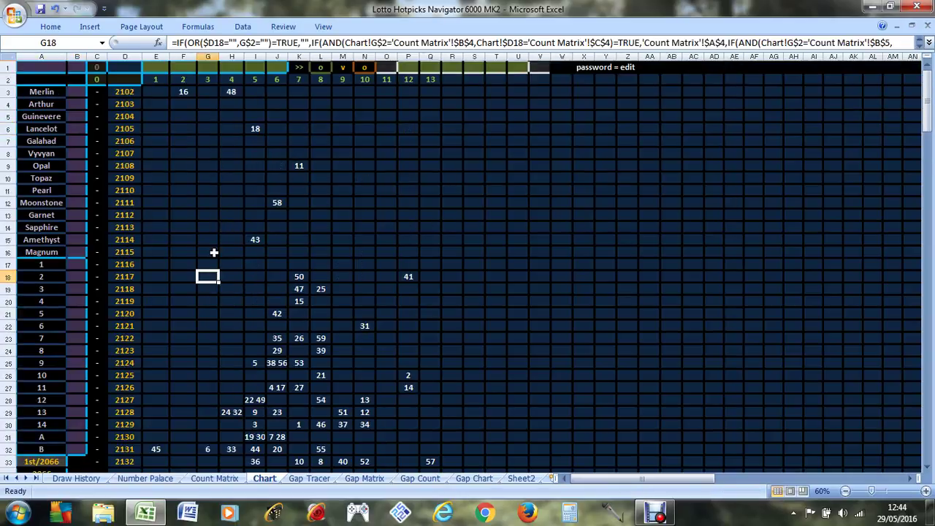
Mark the ball set rows 17 to 20 with o to filter the chart.
click(78, 266)
text(0)
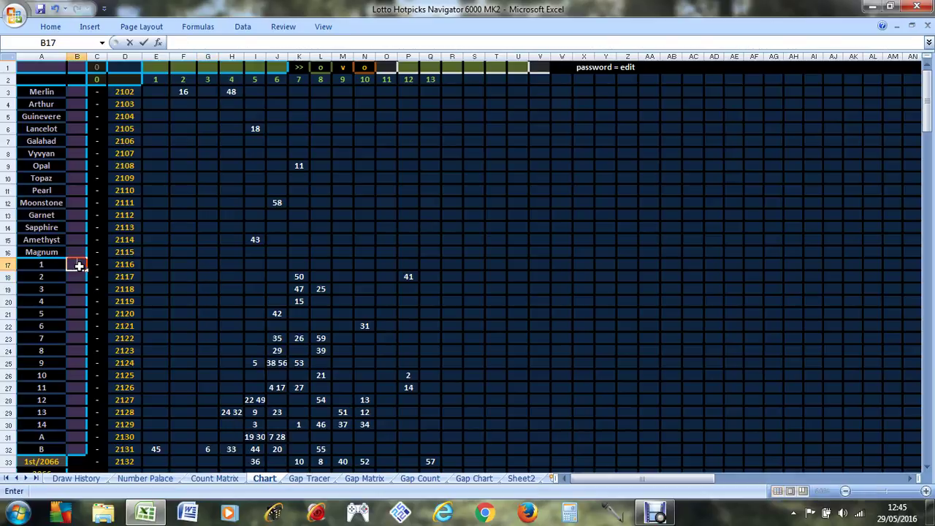
key(Return)
text(o)
key(Return)
text(o)
key(Return)
text(o)
key(Return)
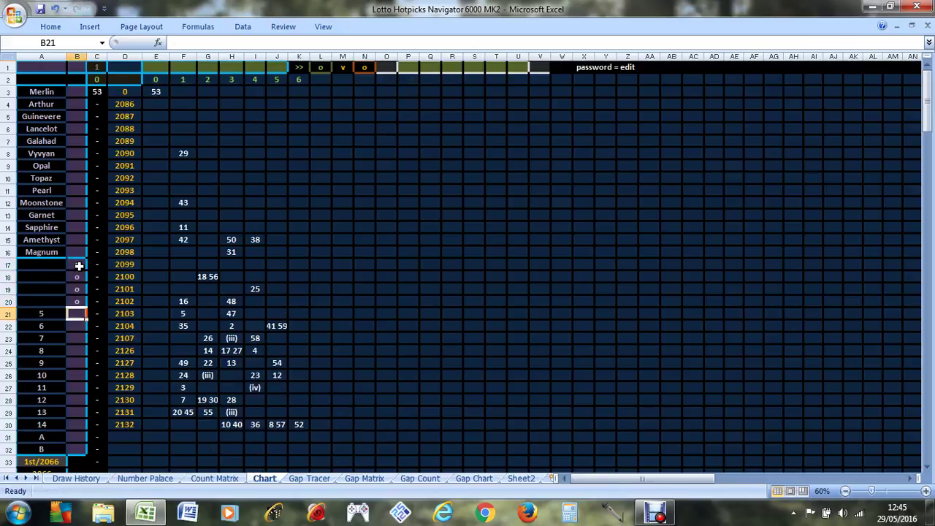
Put an o in B5 to exclude Guinevere's row from the Chart.
click(75, 116)
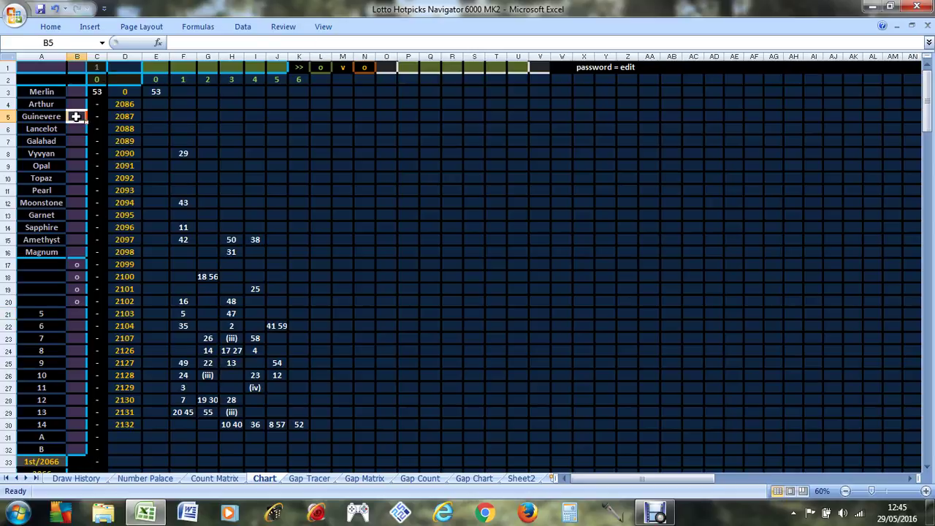
text(o)
key(Up)
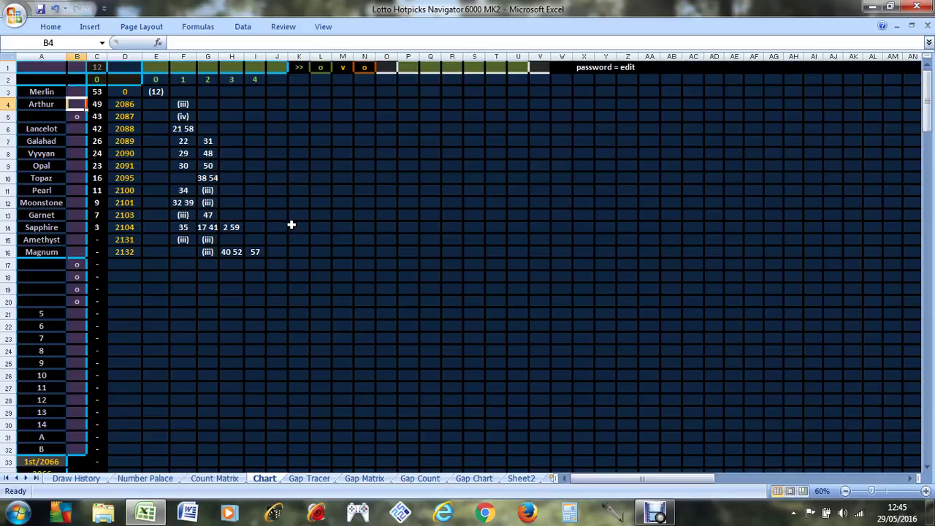
Review the 12 counts in C3:C14, the gap header formula and the Lancelot–Topaz numbers.
click(256, 252)
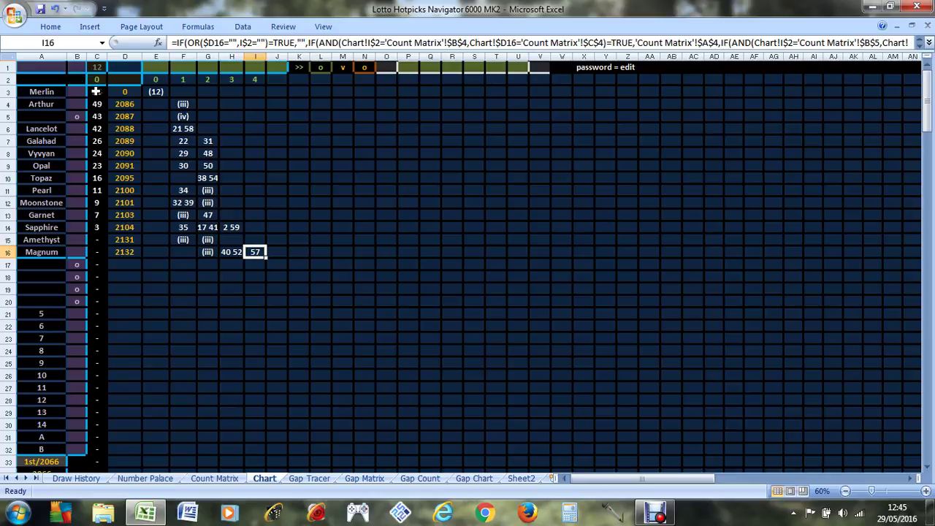
drag(96, 91, 97, 227)
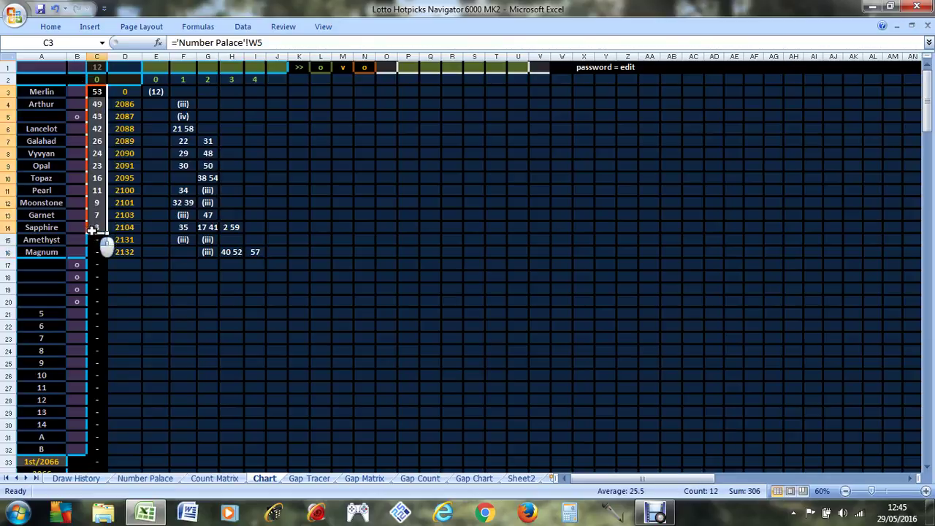
click(151, 80)
drag(96, 92, 98, 227)
drag(178, 131, 208, 178)
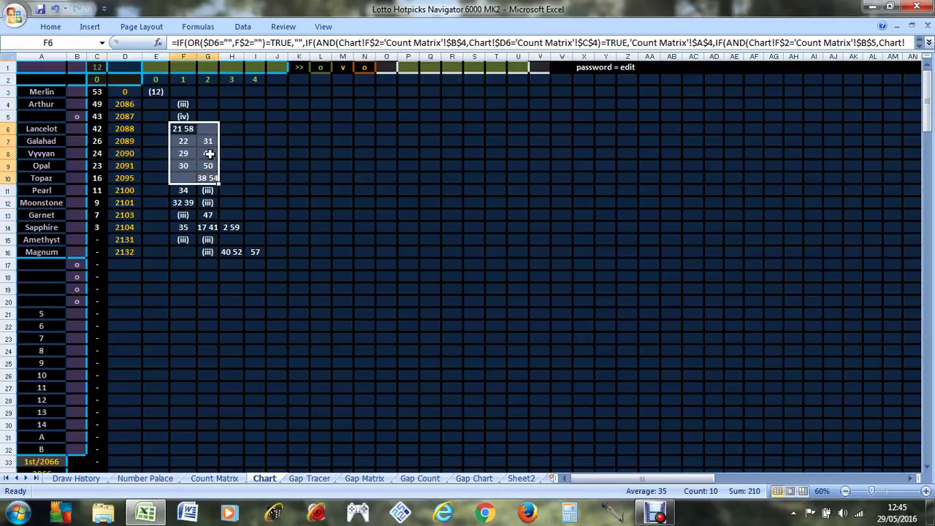
click(255, 143)
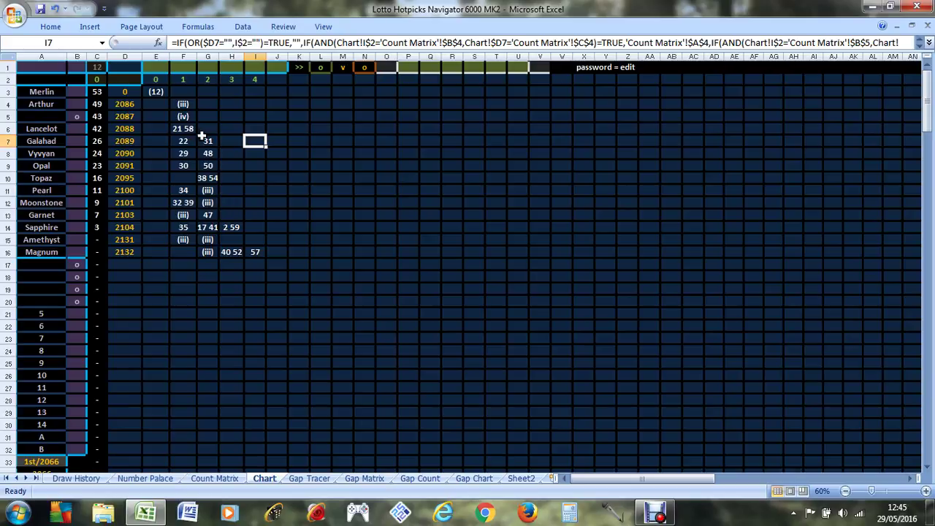
Put an o in B4 to exclude Arthur's row.
click(76, 107)
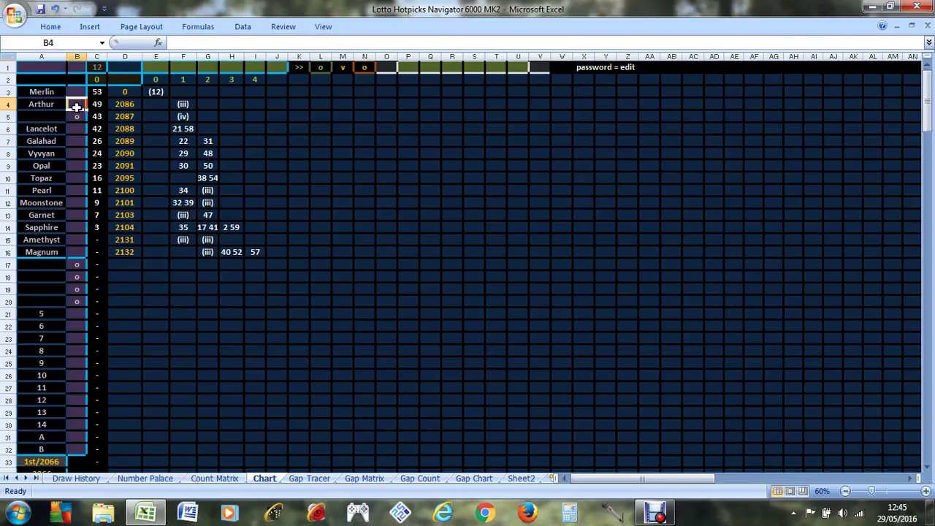
text(o)
key(Return)
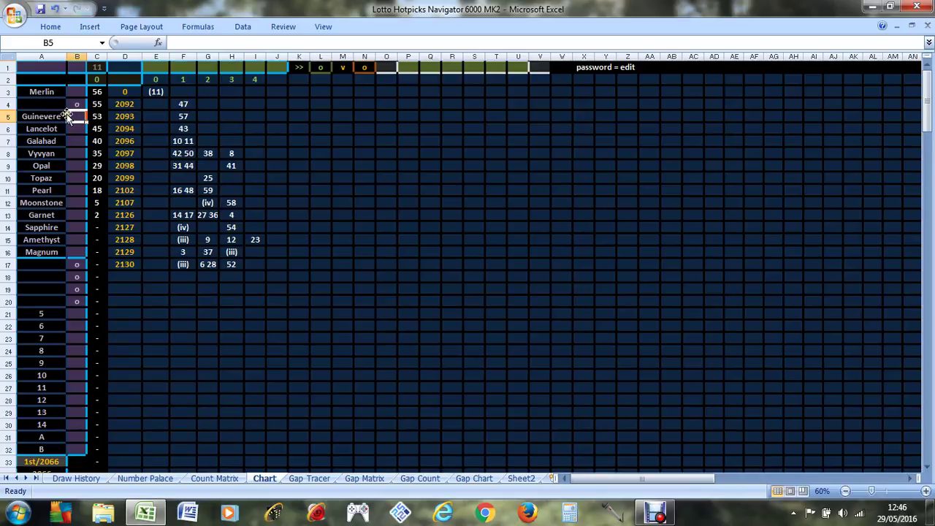
Inspect the formulas in I15, C2 and C5, ending on marker cell B5.
click(256, 239)
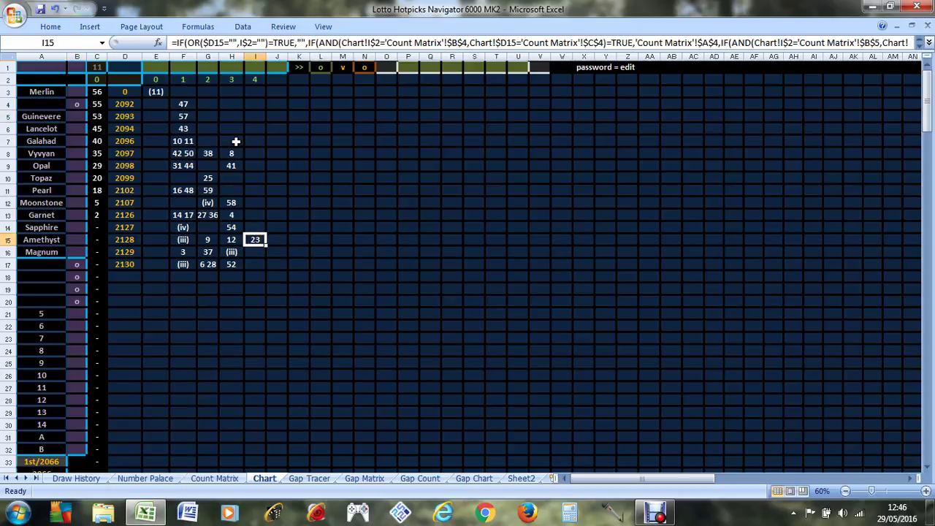
click(95, 77)
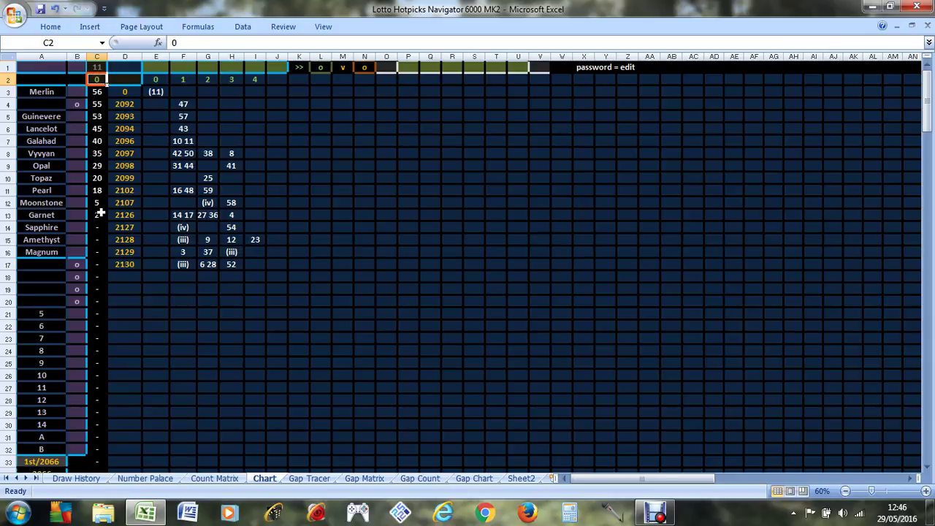
click(102, 116)
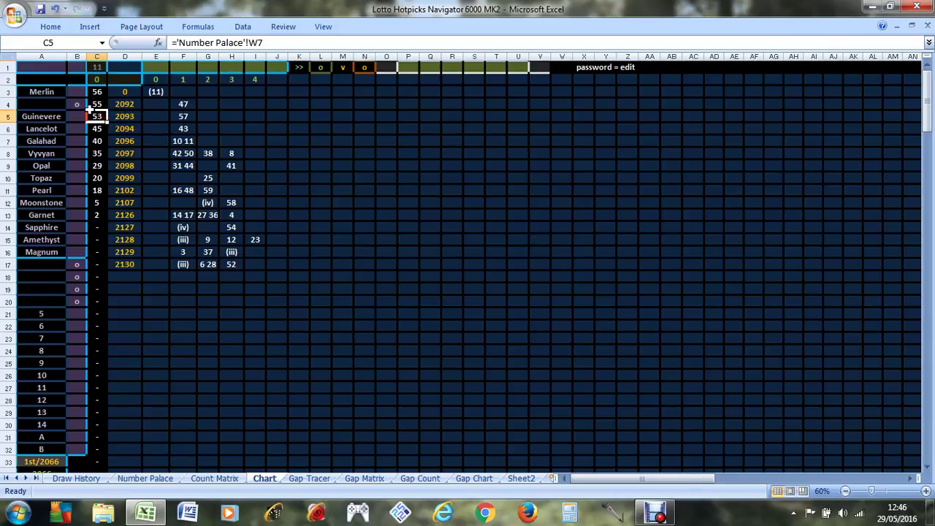
click(76, 115)
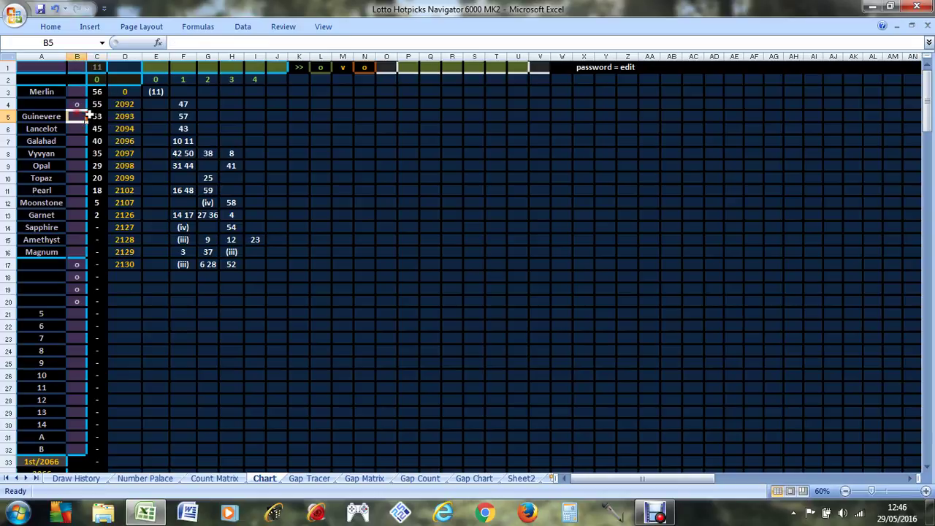
Clear the o from B4 to restore Arthur, and enter candidate 53 in P1.
key(Up)
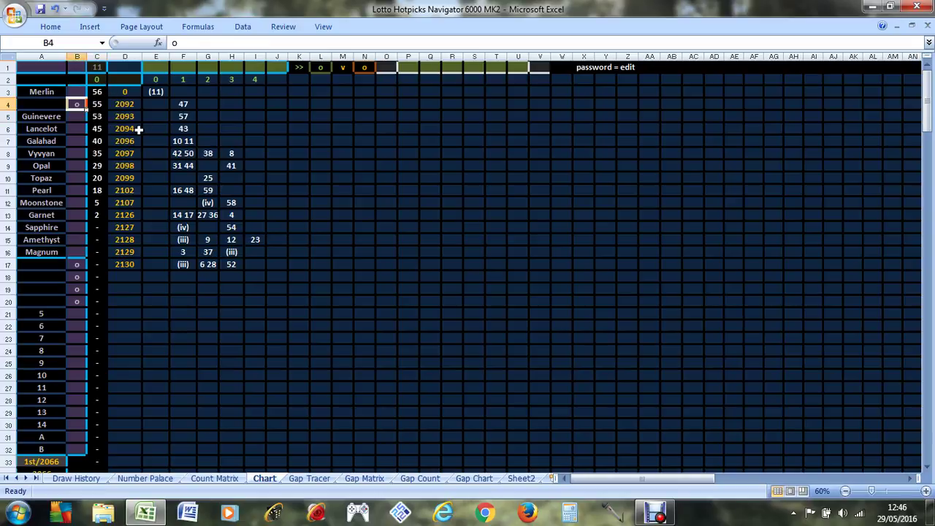
key(Delete)
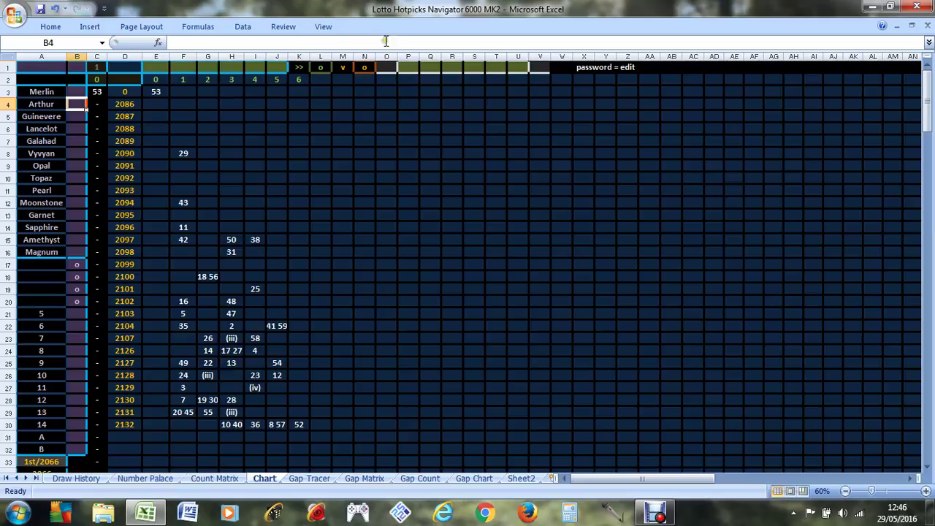
click(422, 77)
click(410, 67)
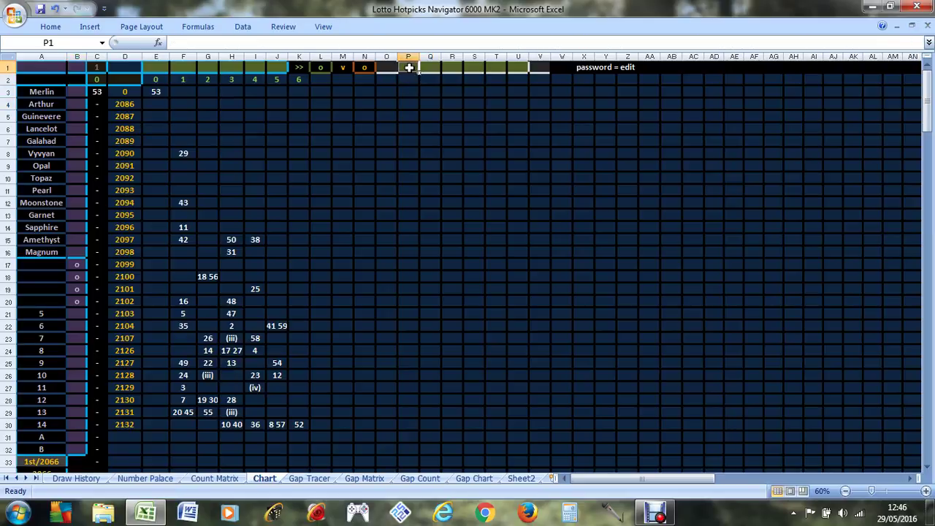
text(53)
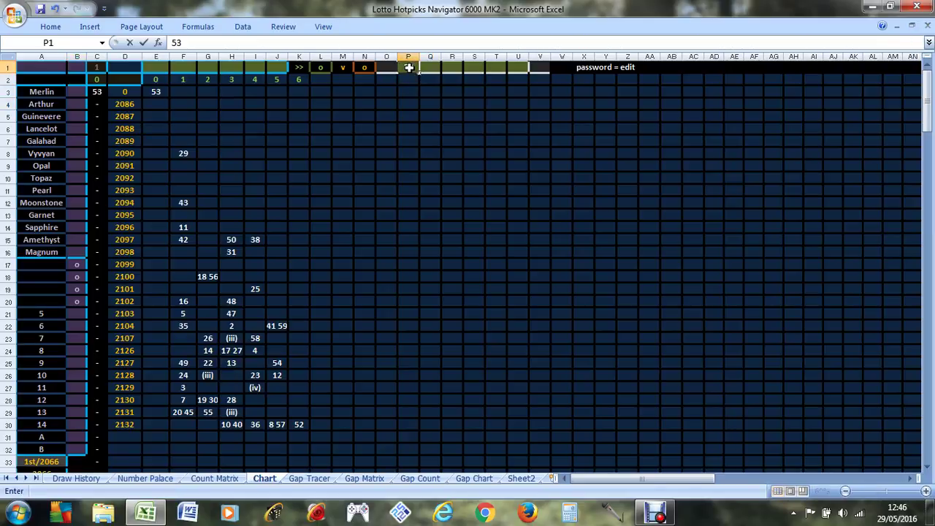
key(Tab)
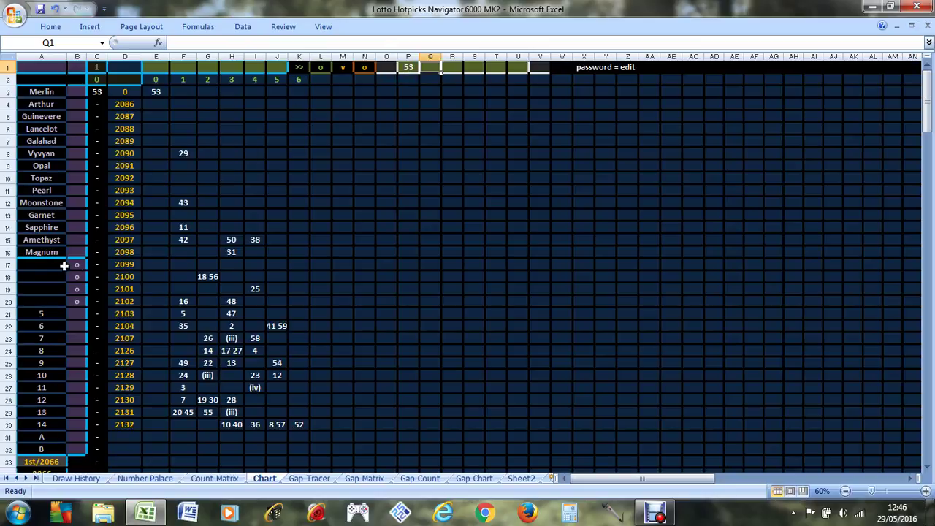
Clear the o marks from B17 through B20.
drag(74, 266, 74, 301)
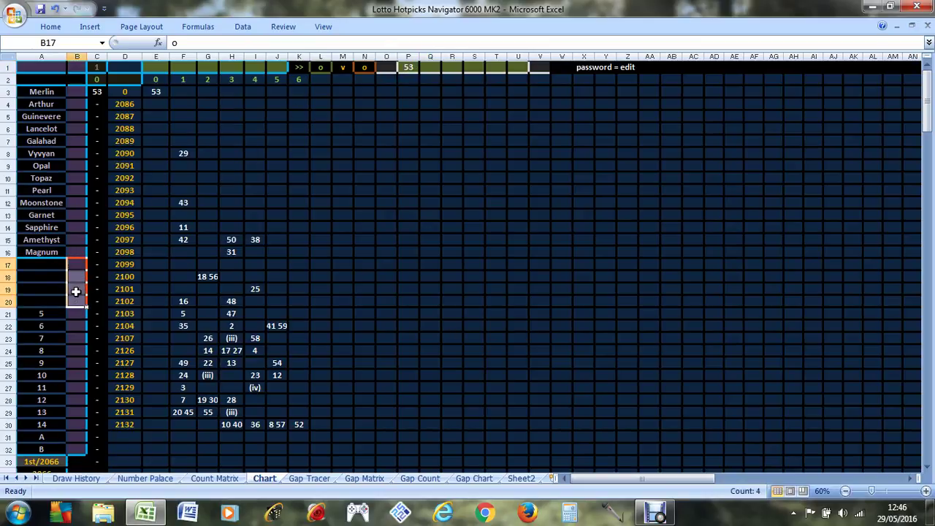
key(Delete)
scroll(299, 253, down, 2)
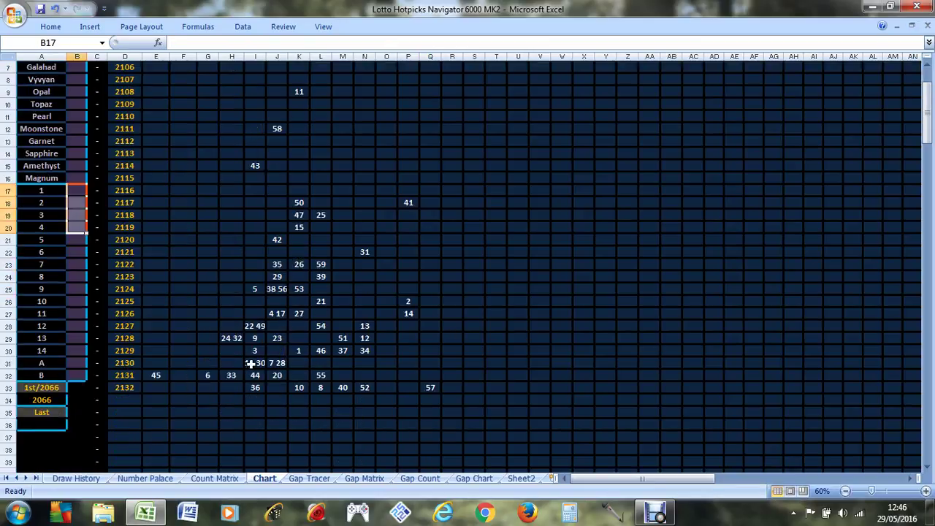
scroll(252, 372, up, 2)
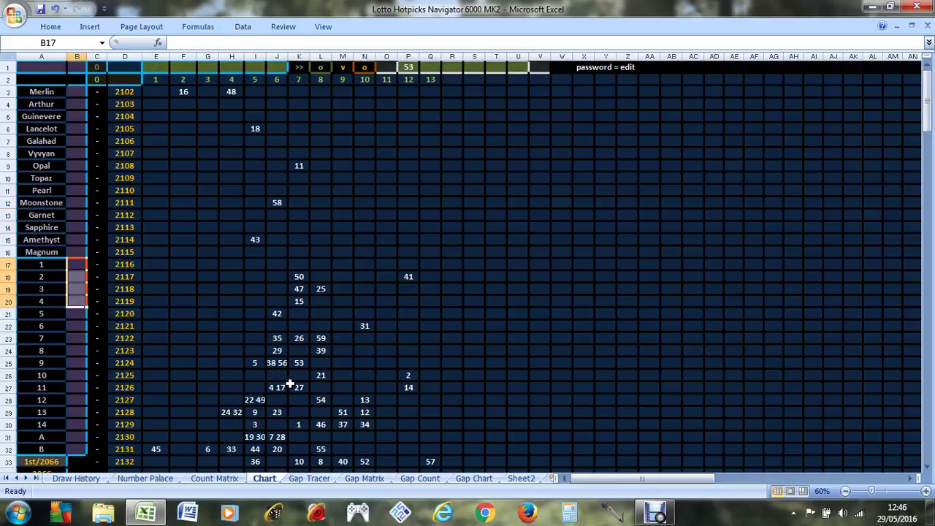
Enter 53 in cell D1.
click(127, 70)
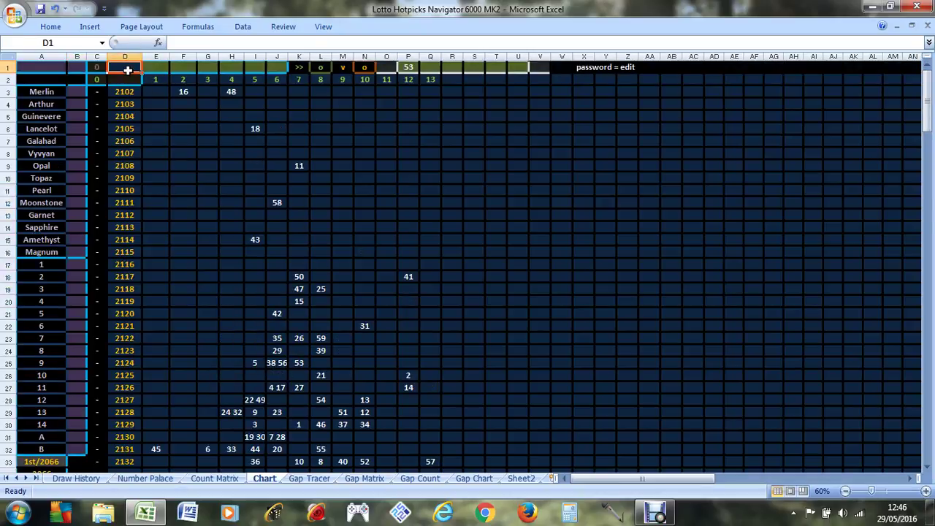
text(53)
key(Return)
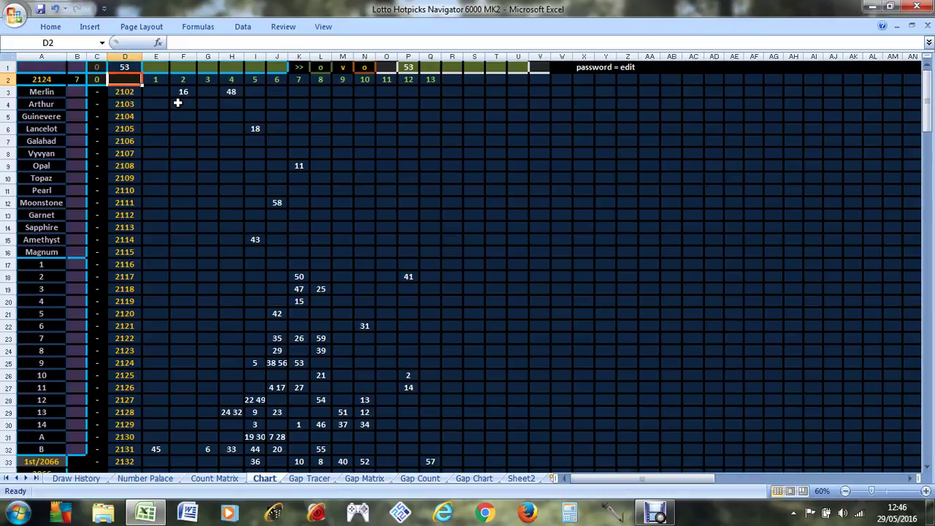
scroll(228, 219, down, 1)
scroll(231, 241, up, 1)
Inspect the VLOOKUP in B2, the K2 formula, the 53 in K25, and cells B21:B25.
click(76, 79)
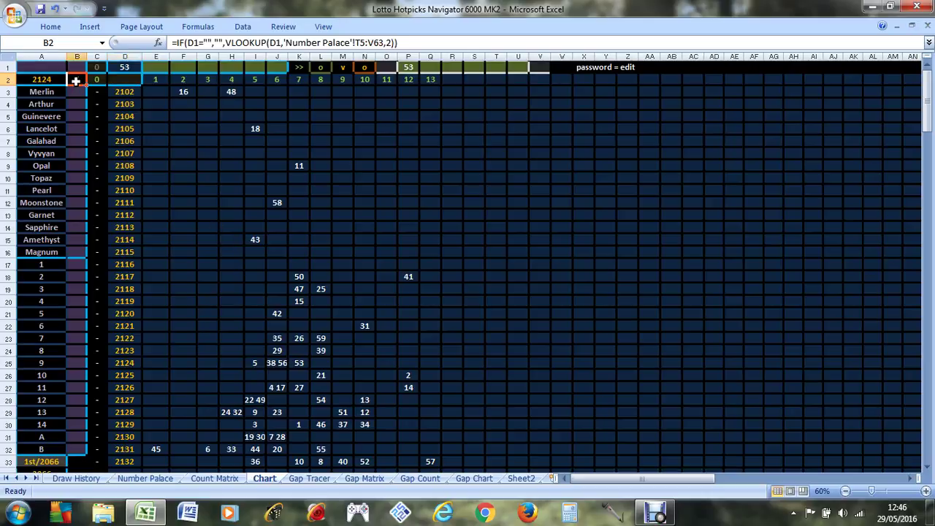
click(303, 80)
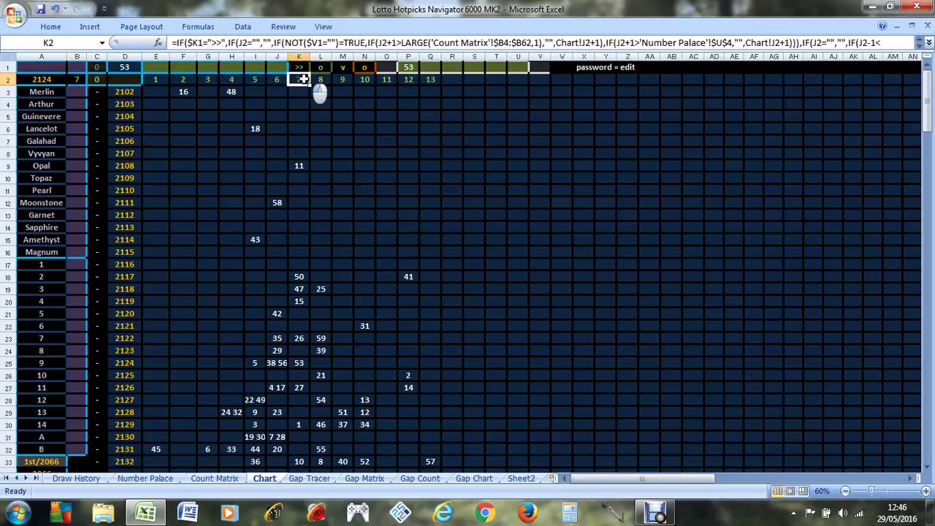
click(299, 358)
scroll(334, 324, down, 3)
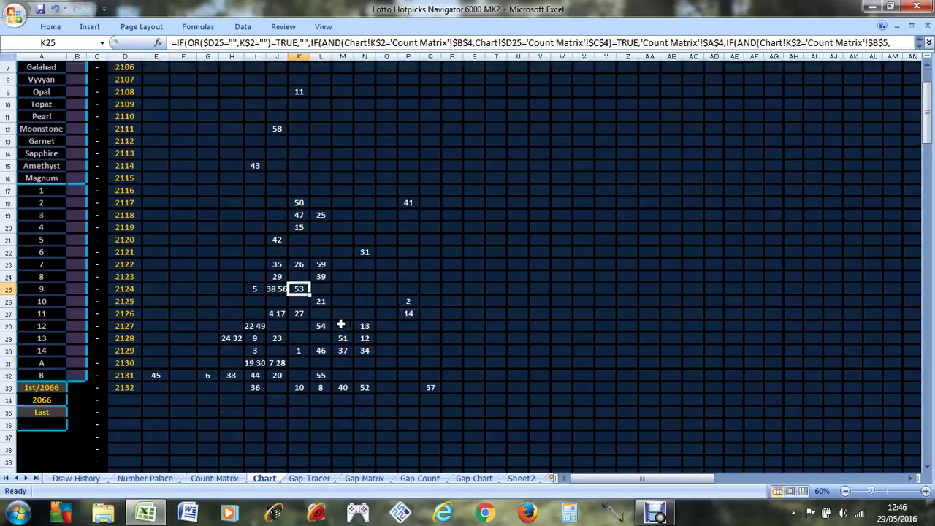
scroll(328, 285, up, 2)
scroll(327, 283, up, 1)
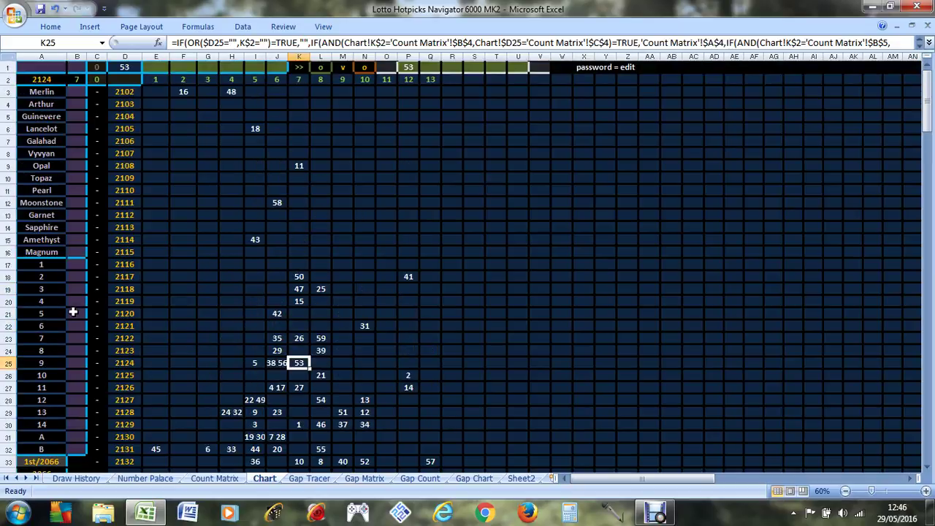
drag(73, 312, 73, 363)
click(74, 351)
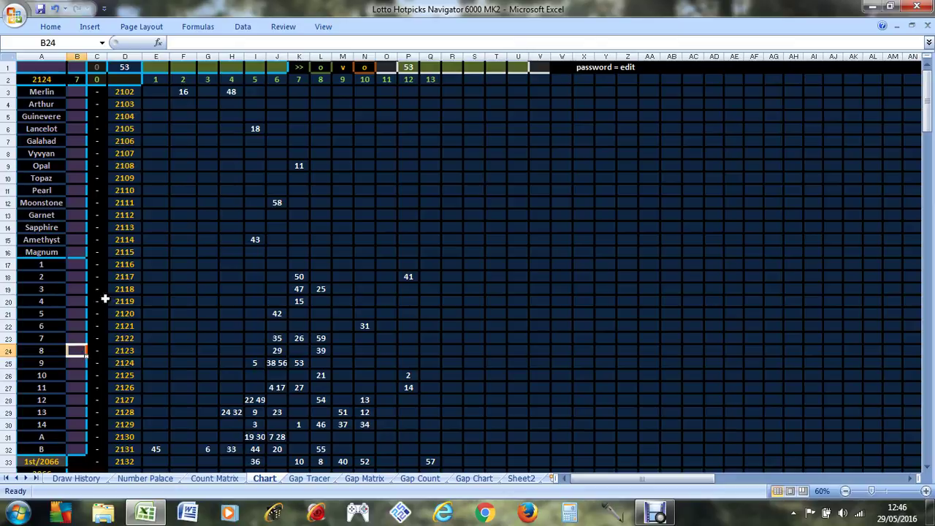
Put an o in V1 to project 53 into a new draw 2133 row.
click(540, 68)
text(o)
key(Return)
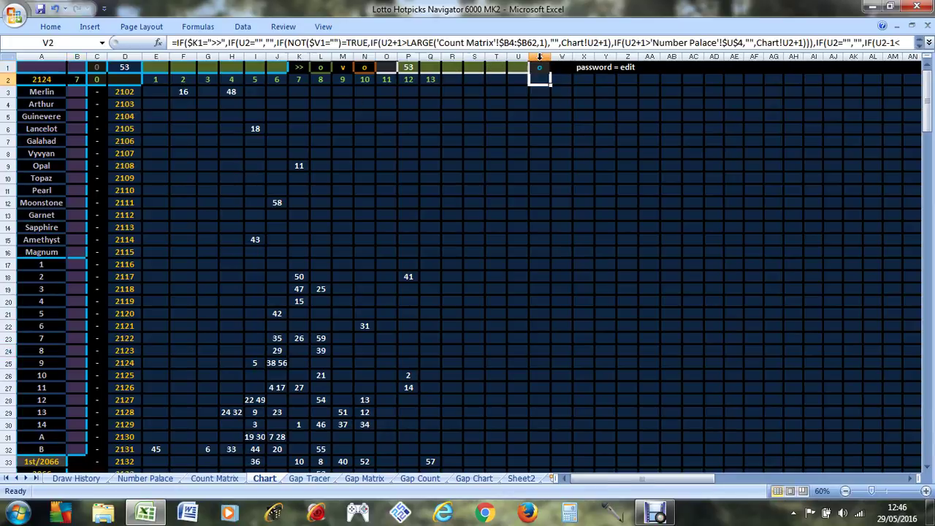
scroll(519, 175, down, 2)
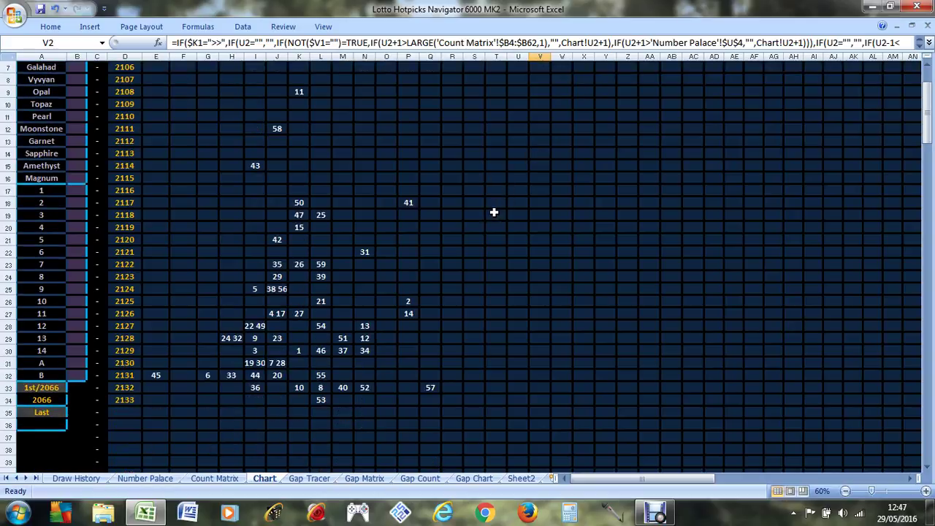
scroll(334, 178, up, 2)
Mark the ball-set rows from B17 down with o again.
click(78, 263)
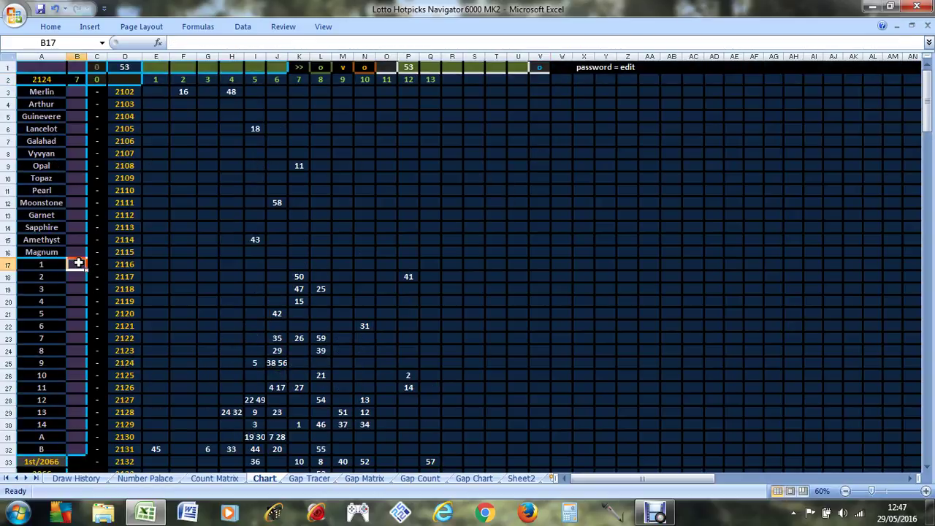
text(o)
key(Return)
text(o)
key(Return)
text(o)
key(Return)
text(o)
key(Return)
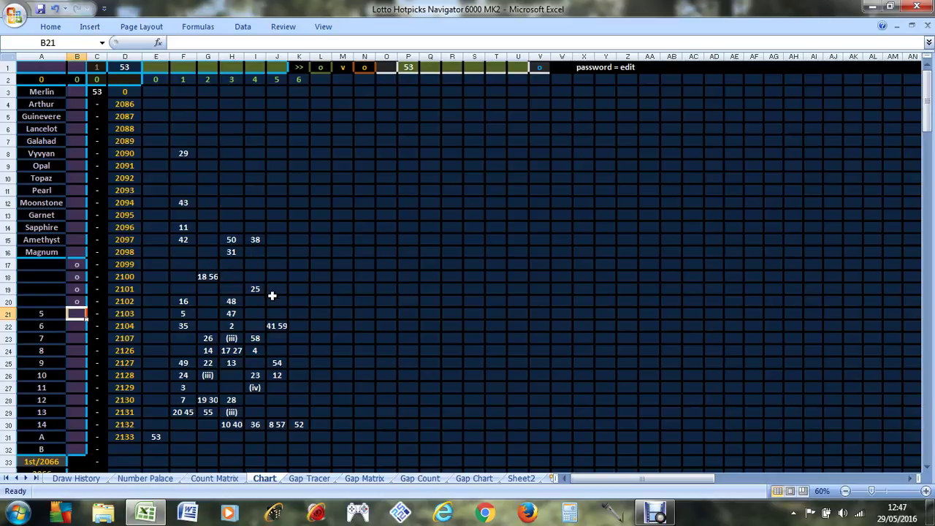
Review chart values F17:K30, cell N22 and the (iv) entry in I27, then select C2.
drag(182, 291, 299, 424)
drag(182, 263, 305, 414)
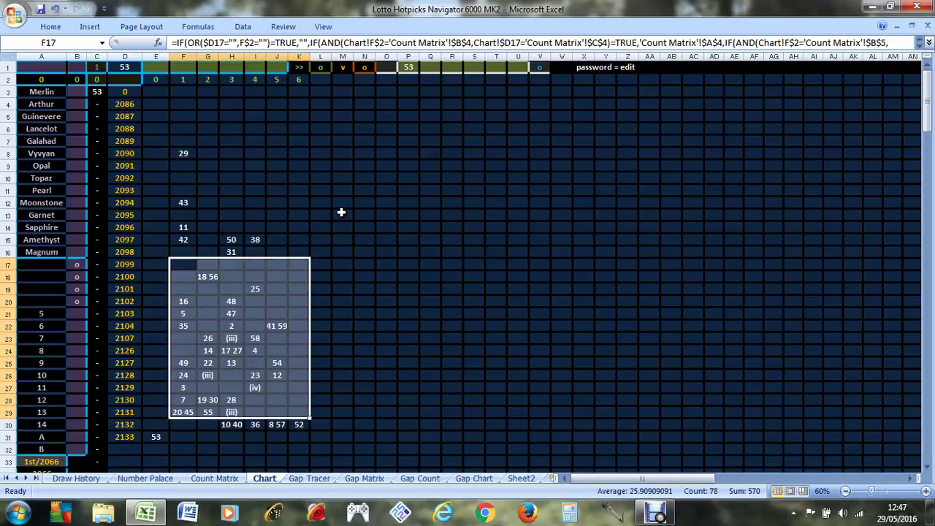
click(365, 327)
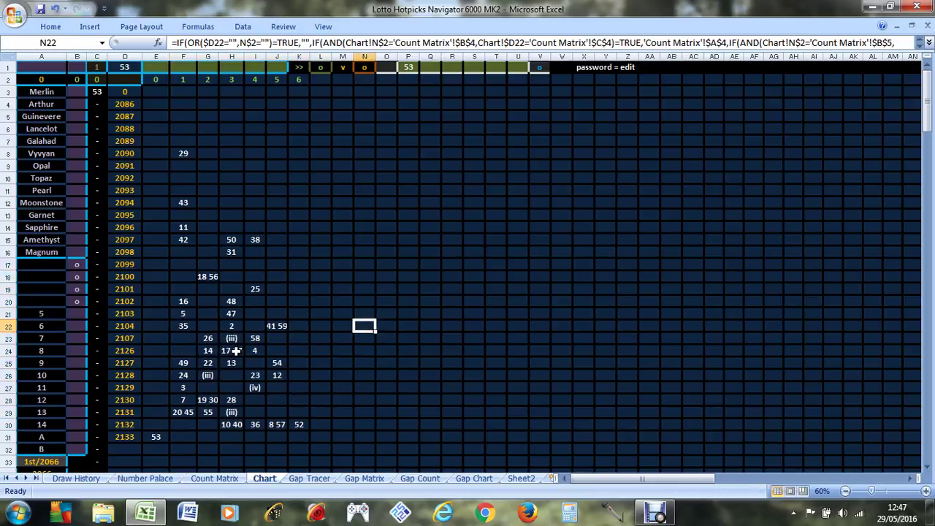
click(255, 387)
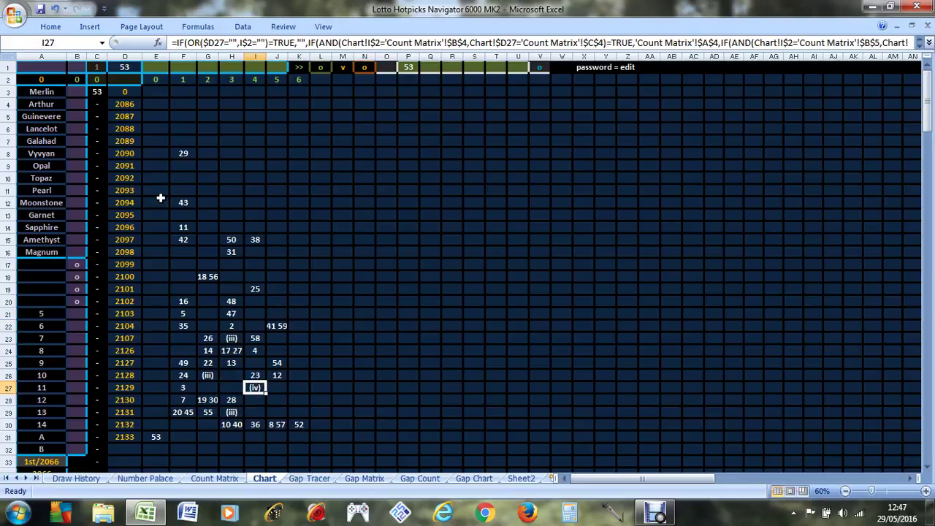
click(99, 78)
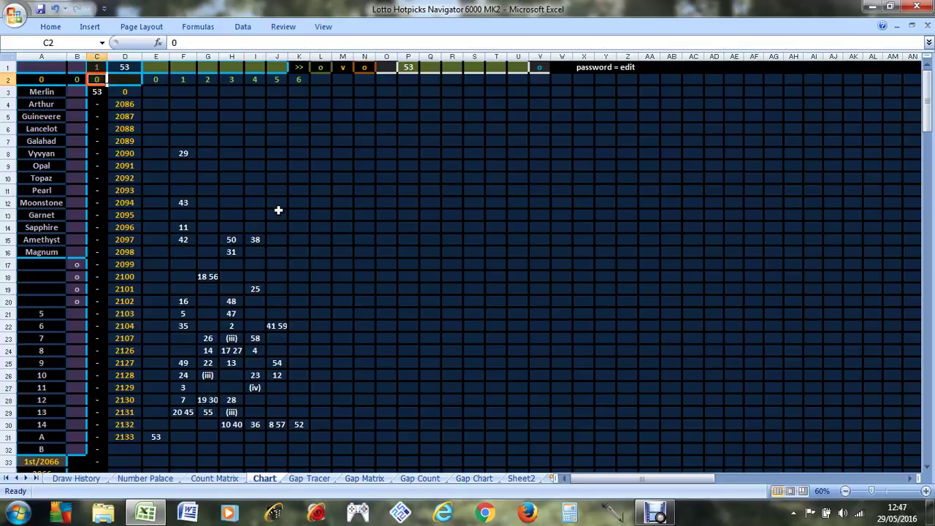
Set C2 to 4 and D2 to draw 2129.
text(4)
key(Tab)
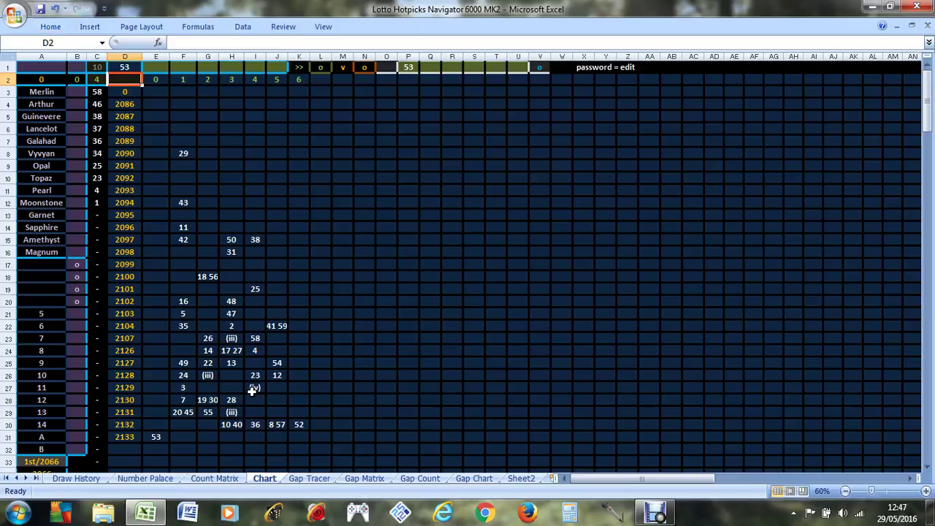
text(2129)
key(Return)
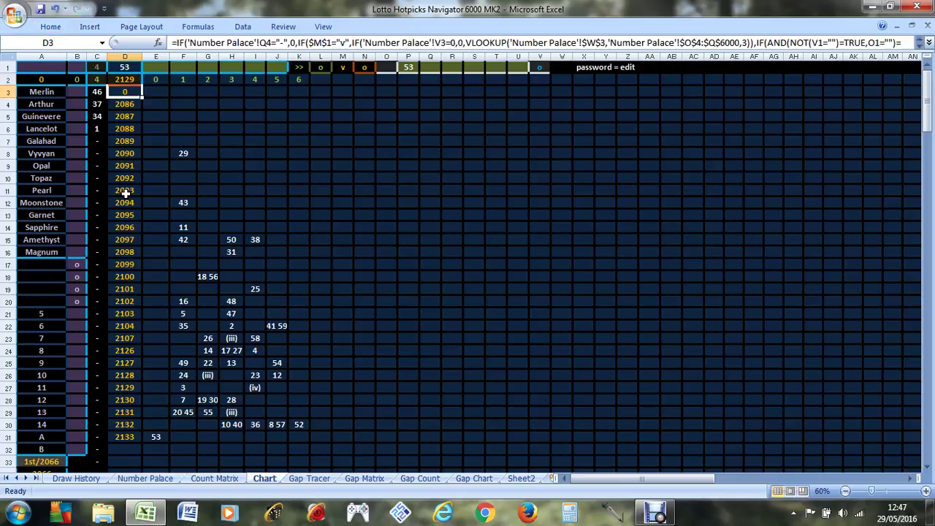
Clear the 53 from D1, then review the (iv) formula in I27 and sum H25:J28.
click(126, 67)
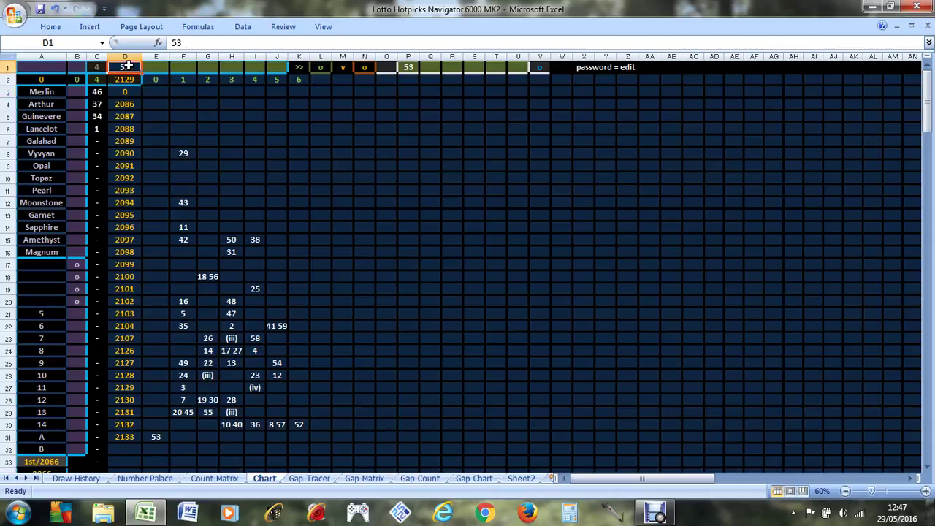
key(Delete)
click(255, 387)
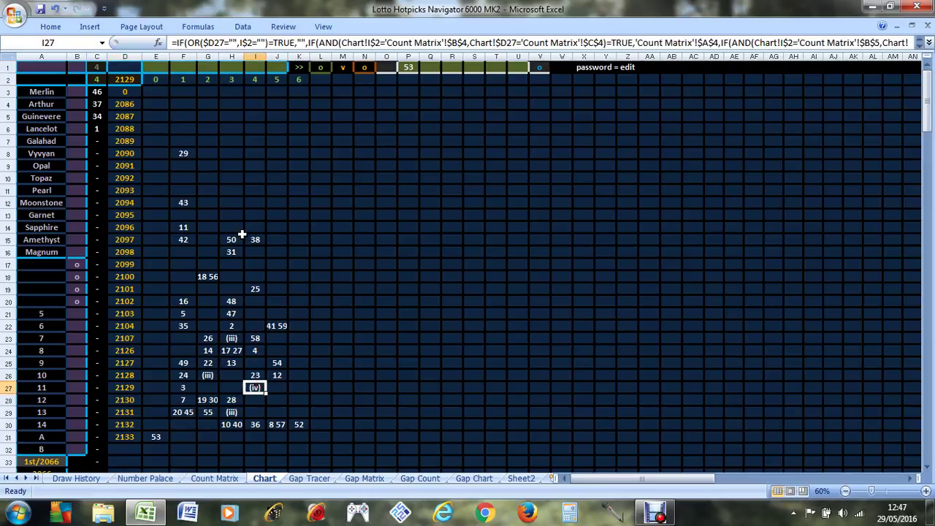
scroll(269, 229, down, 3)
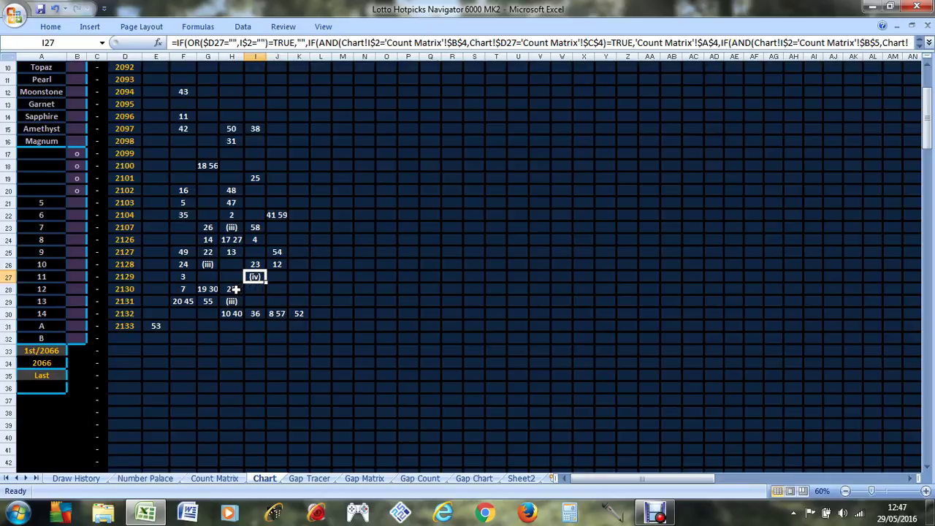
drag(232, 252, 286, 290)
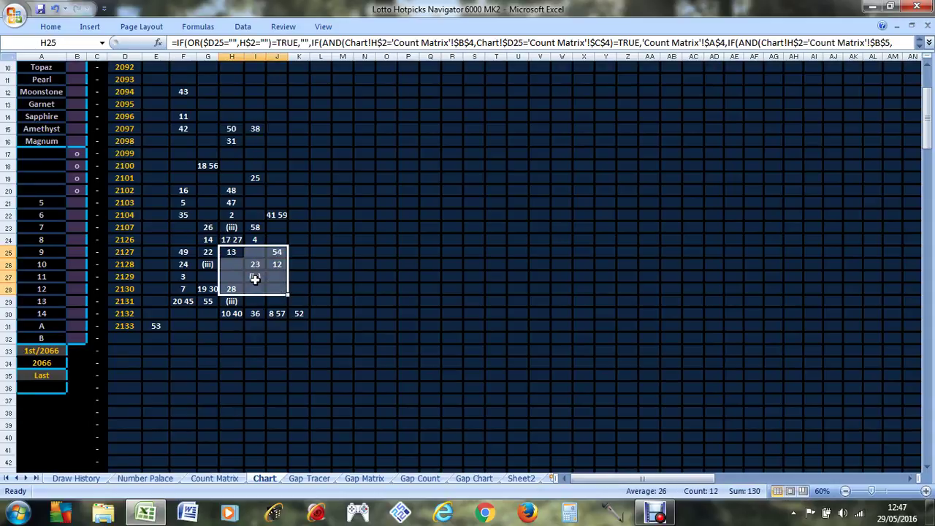
click(253, 276)
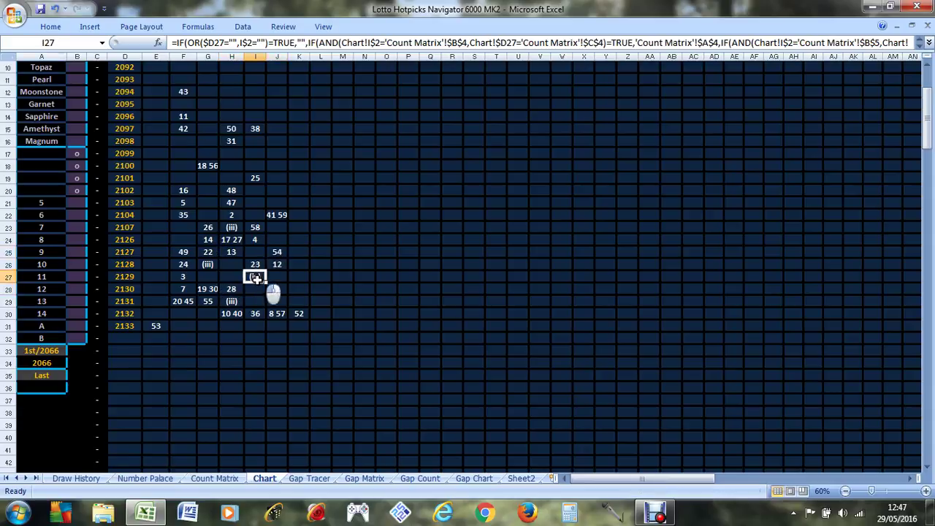
scroll(182, 192, up, 3)
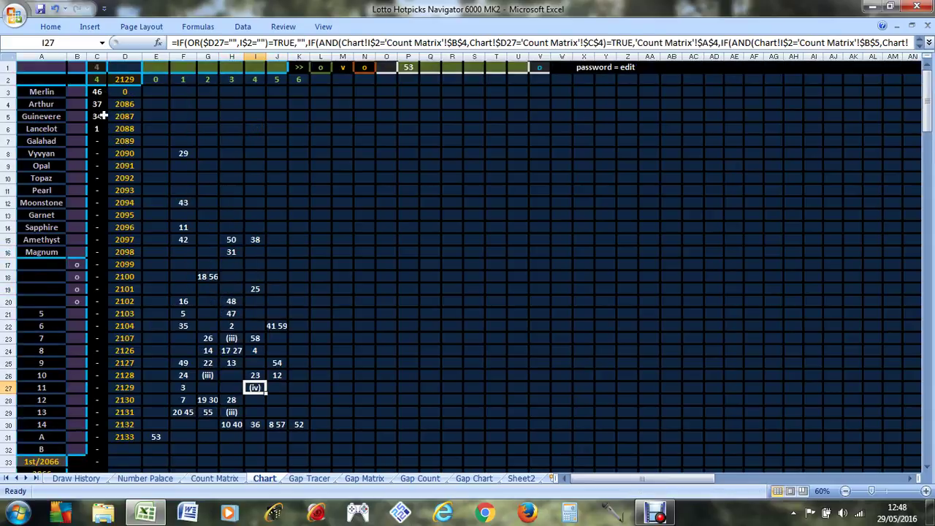
Enter 46 as the second candidate number in Q1.
click(431, 67)
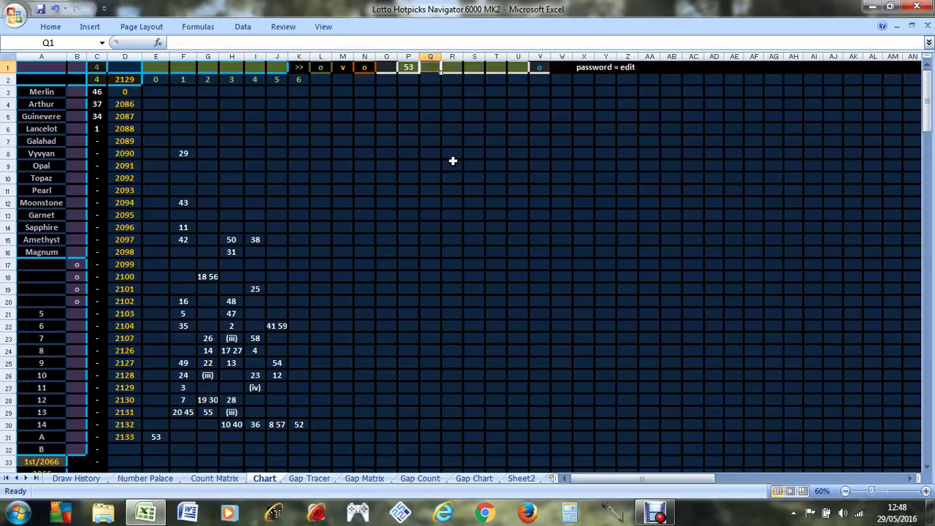
text(46)
key(Return)
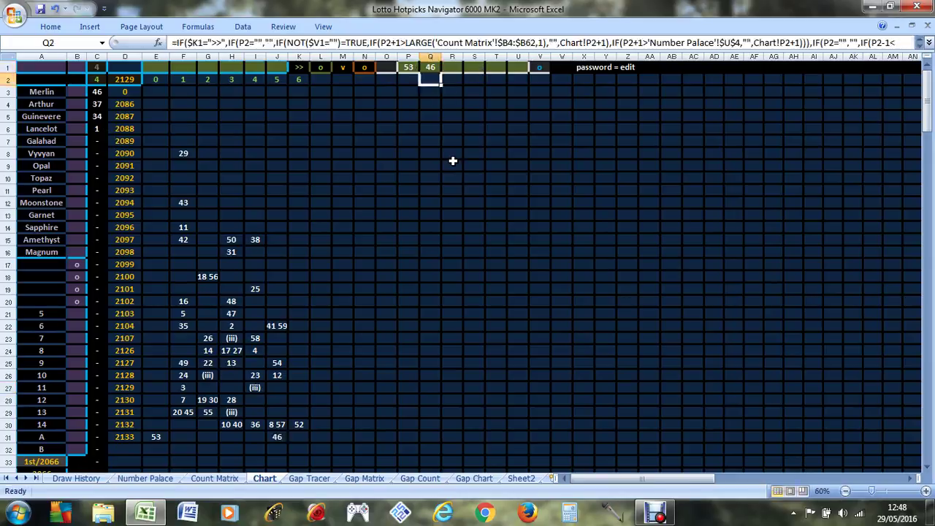
click(322, 228)
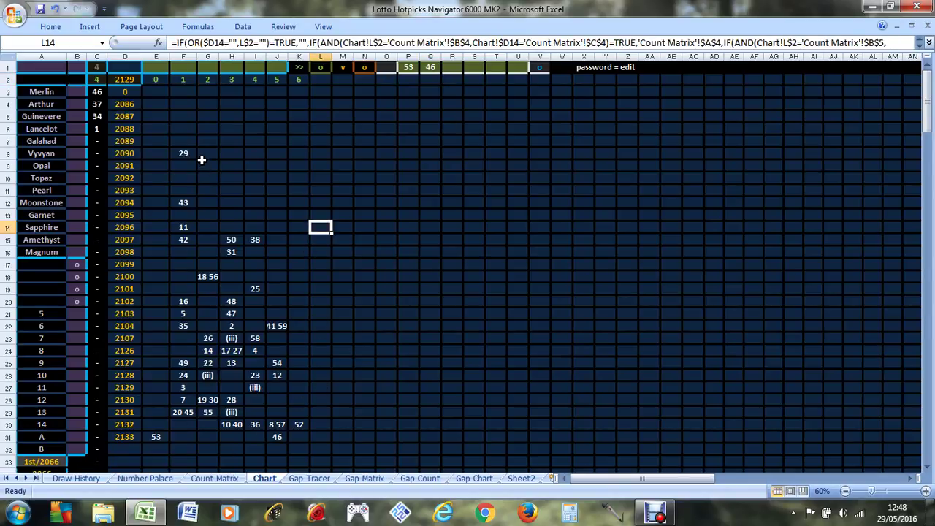
Select chart value blocks across columns F to K to review them.
drag(183, 265, 211, 431)
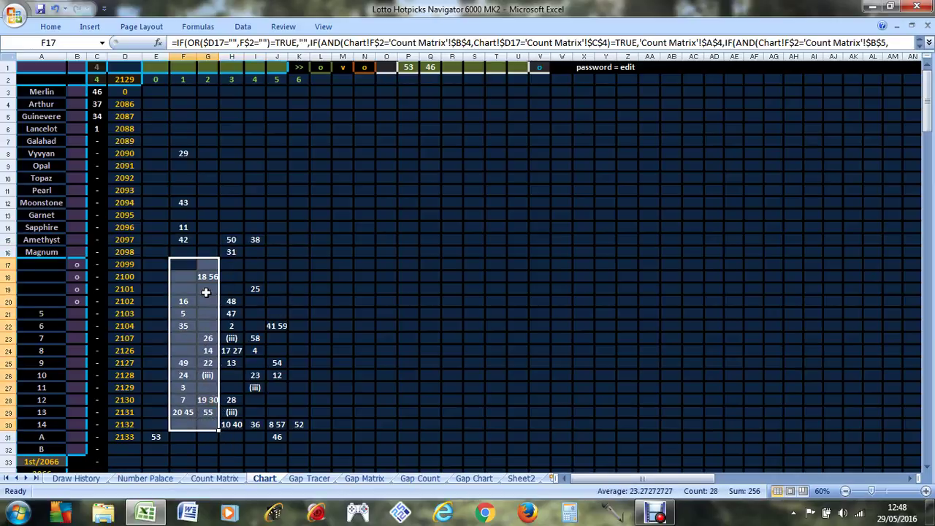
drag(237, 240, 242, 313)
drag(189, 251, 226, 437)
click(229, 400)
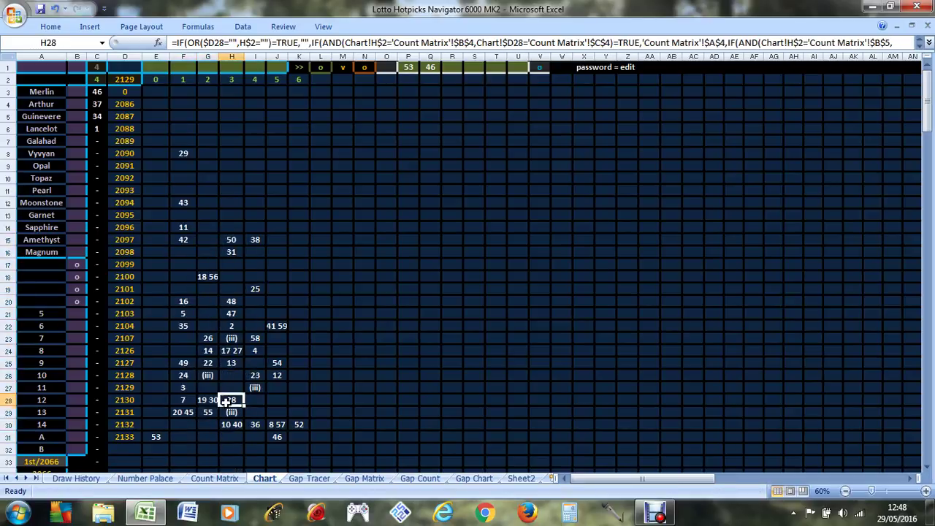
drag(229, 401, 303, 438)
drag(234, 241, 311, 333)
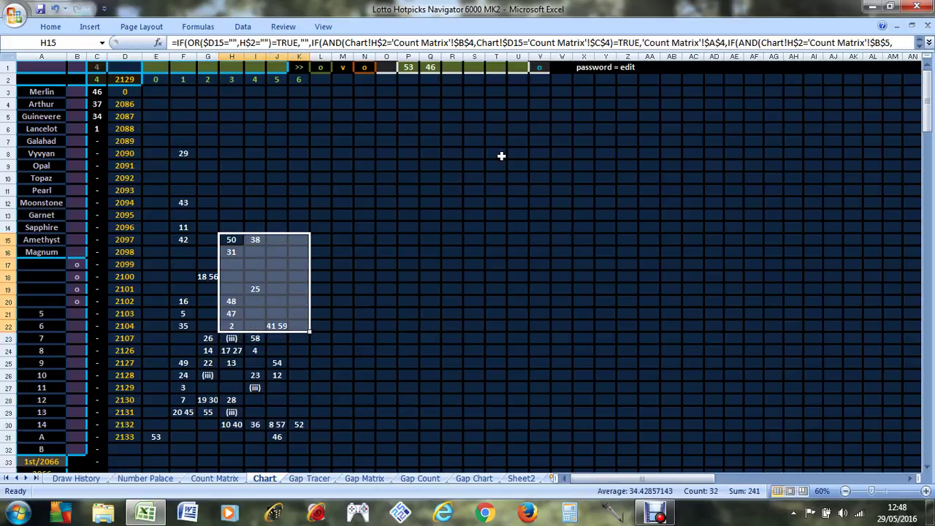
Clear candidate 53 from P1 and 46 from Q1, moving on to V1.
click(410, 68)
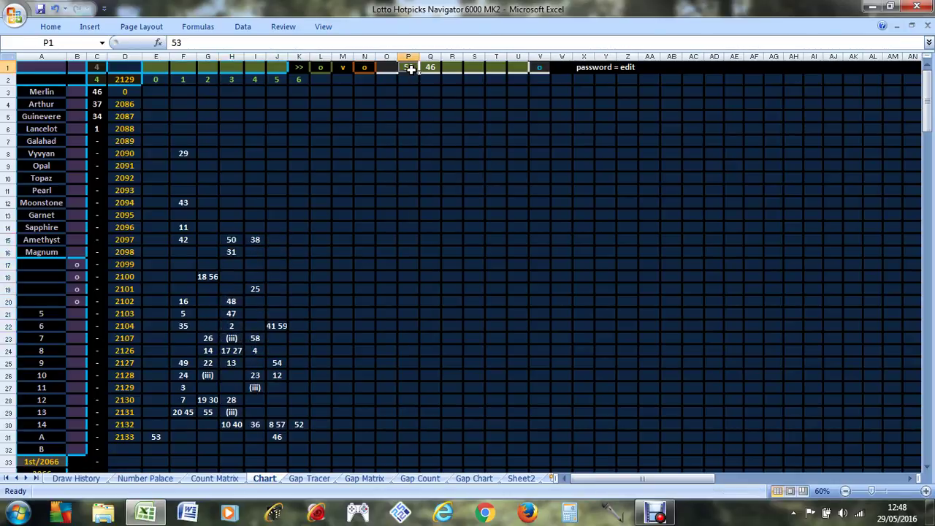
key(Delete)
key(Right)
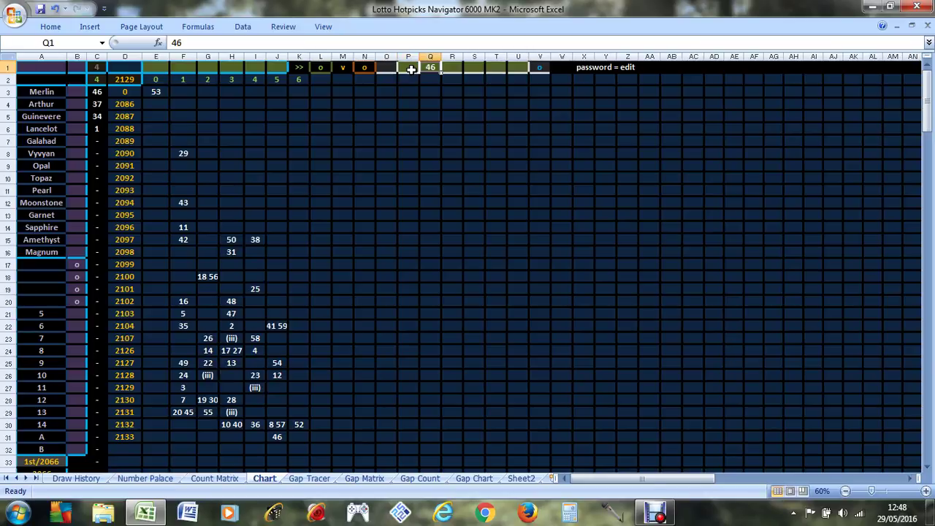
key(Delete)
click(538, 69)
key(Delete)
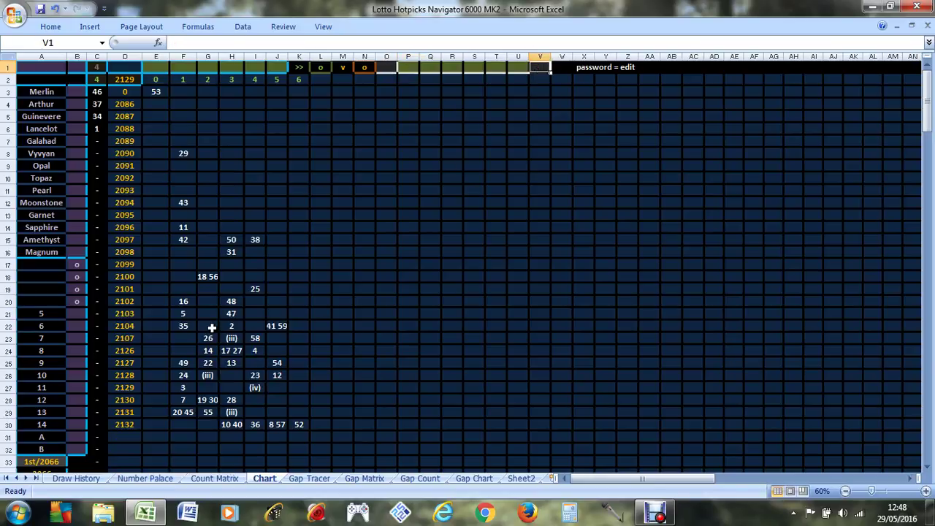
scroll(60, 402, down, 1)
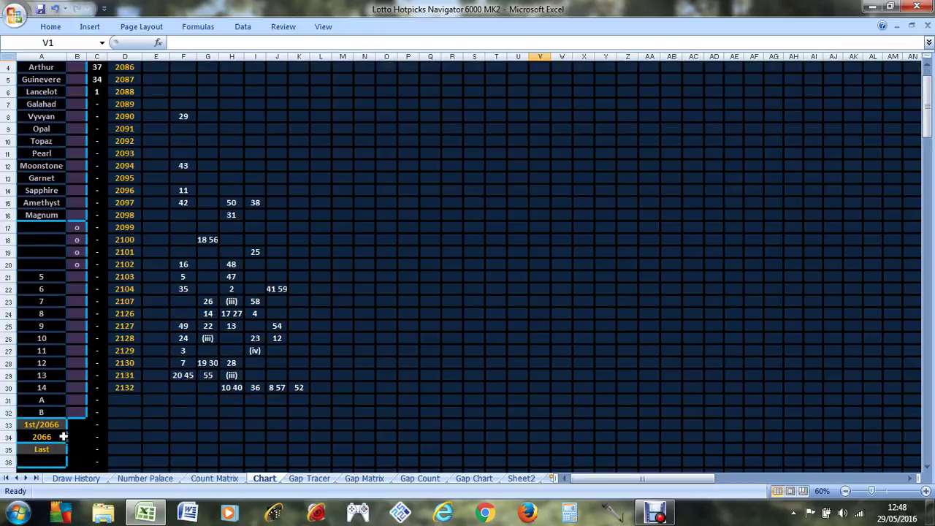
scroll(108, 192, up, 1)
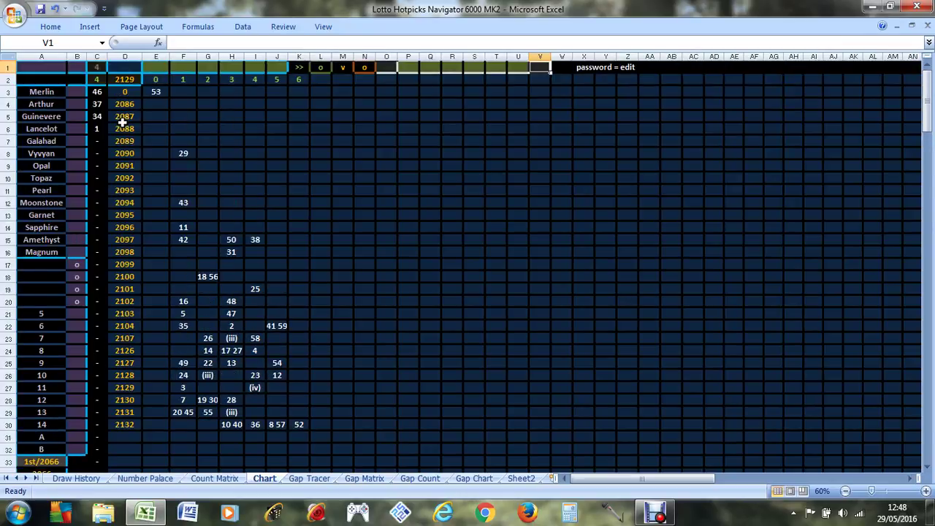
drag(126, 102, 127, 427)
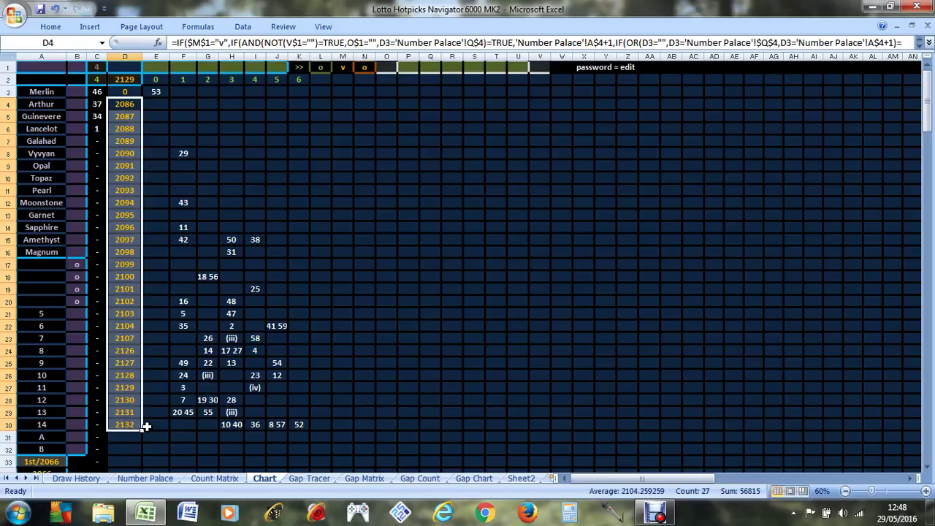
click(165, 88)
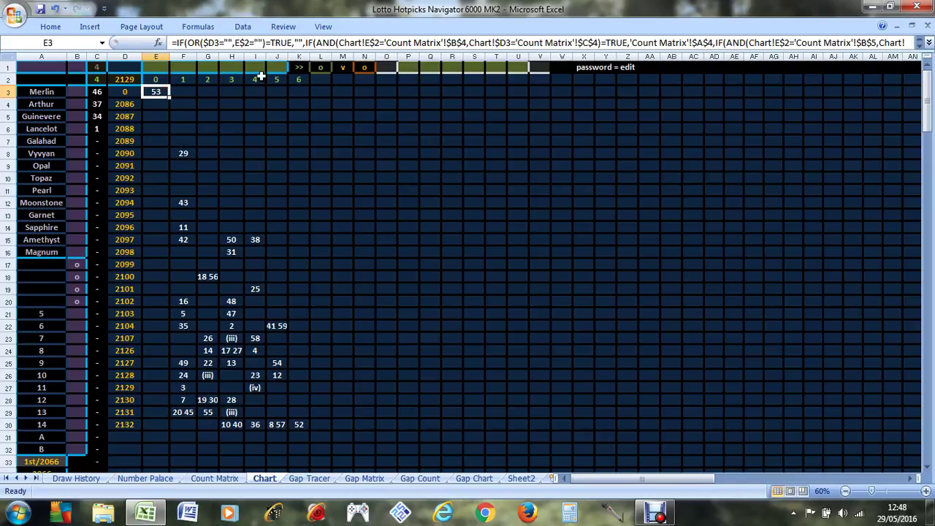
scroll(85, 164, down, 2)
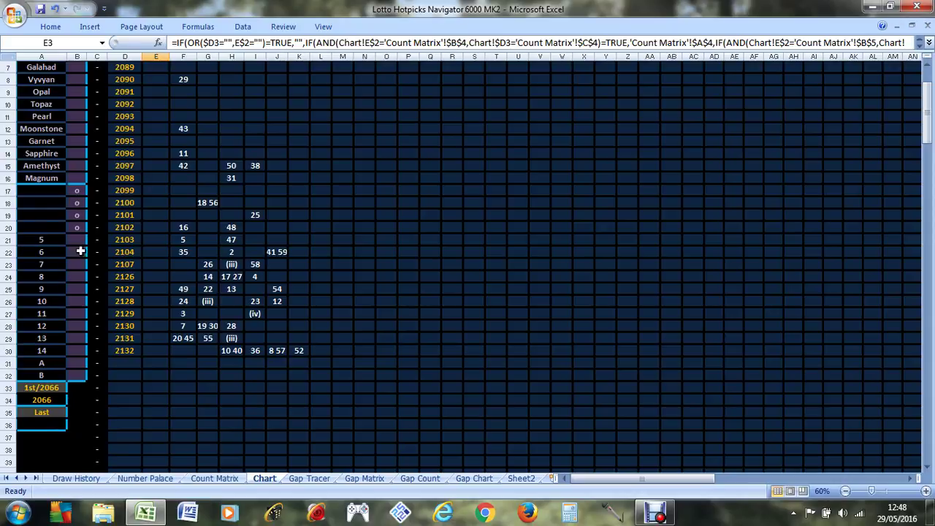
scroll(75, 151, up, 2)
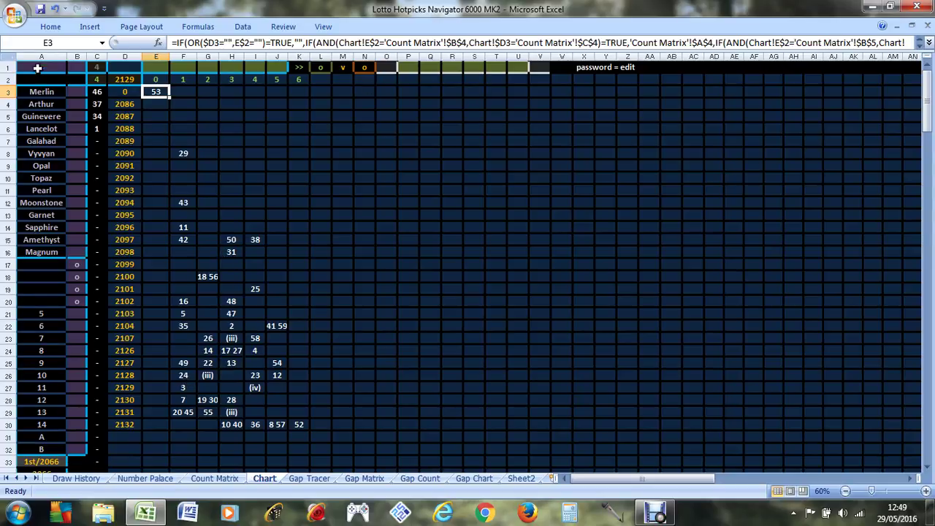
At 70% zoom, delete the 4 and 2129 from C2:D2 and enter o in C2.
click(207, 116)
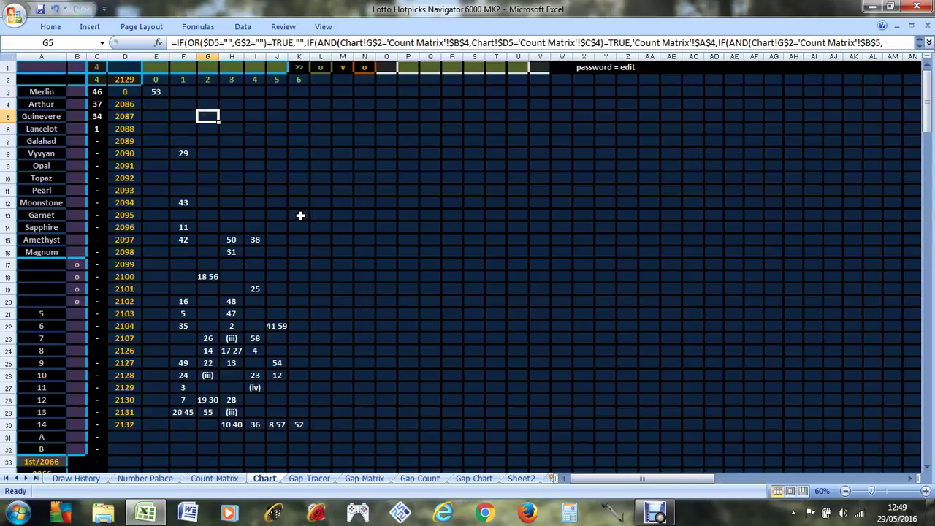
click(926, 491)
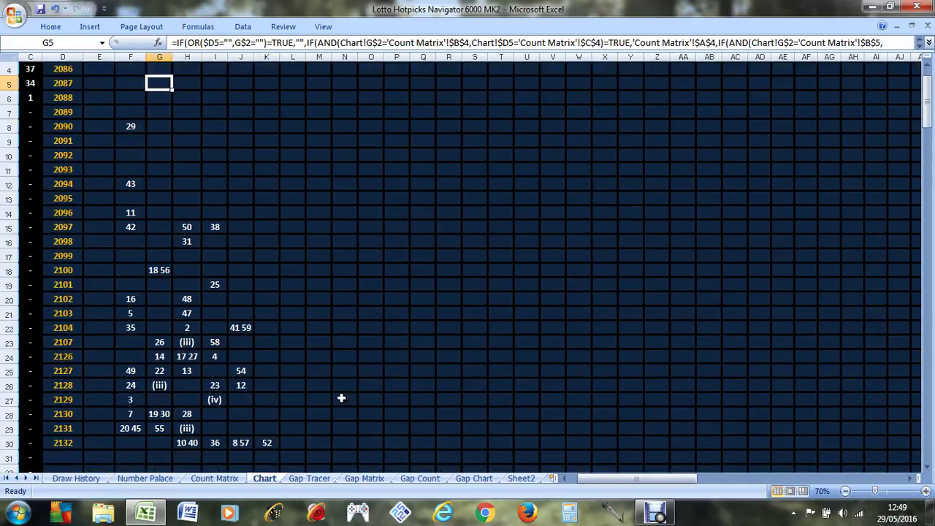
drag(584, 478, 569, 476)
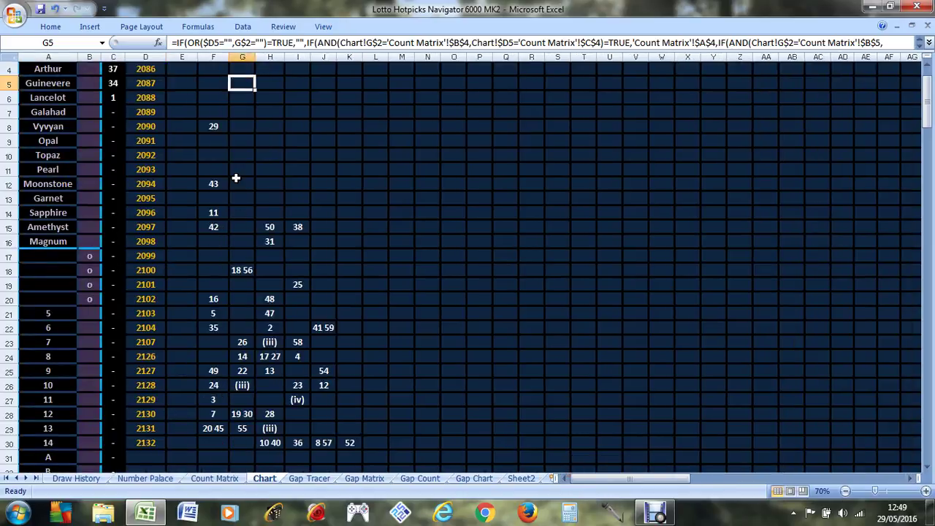
scroll(147, 86, up, 1)
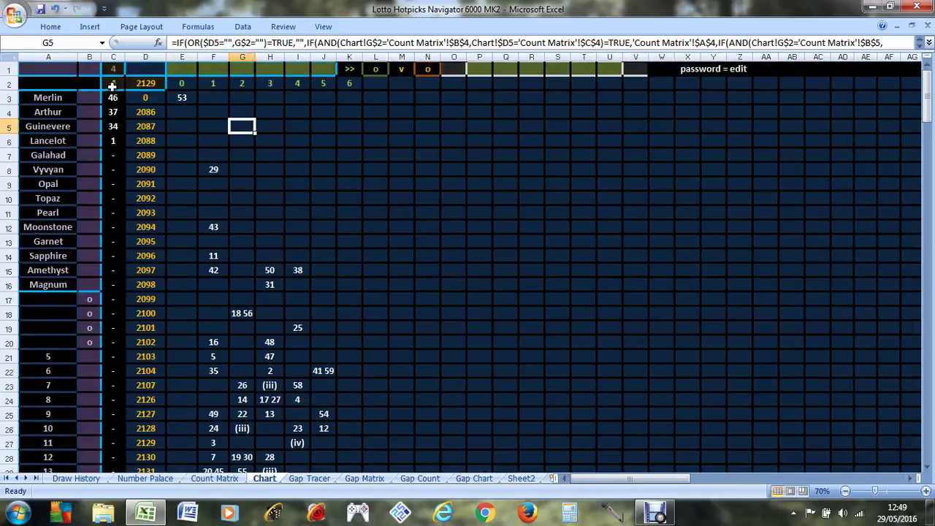
drag(114, 85, 166, 81)
key(Delete)
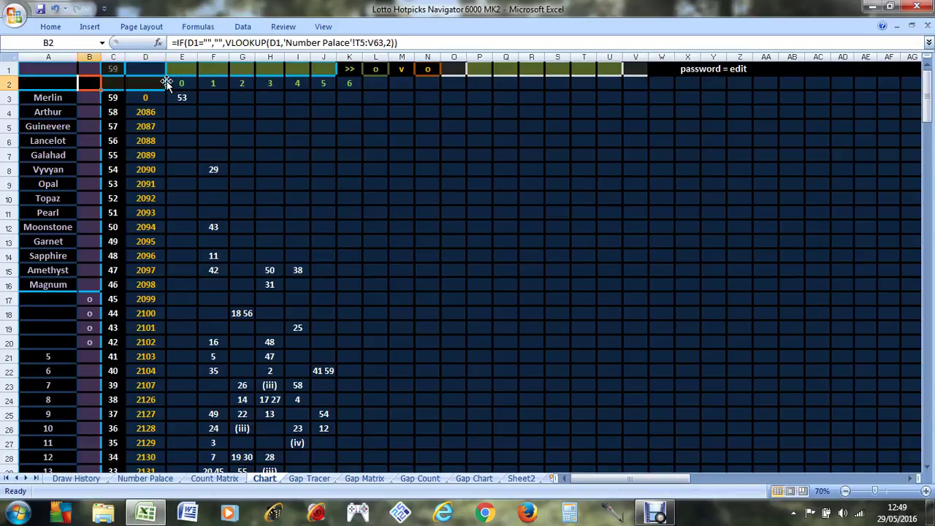
text(o)
key(Return)
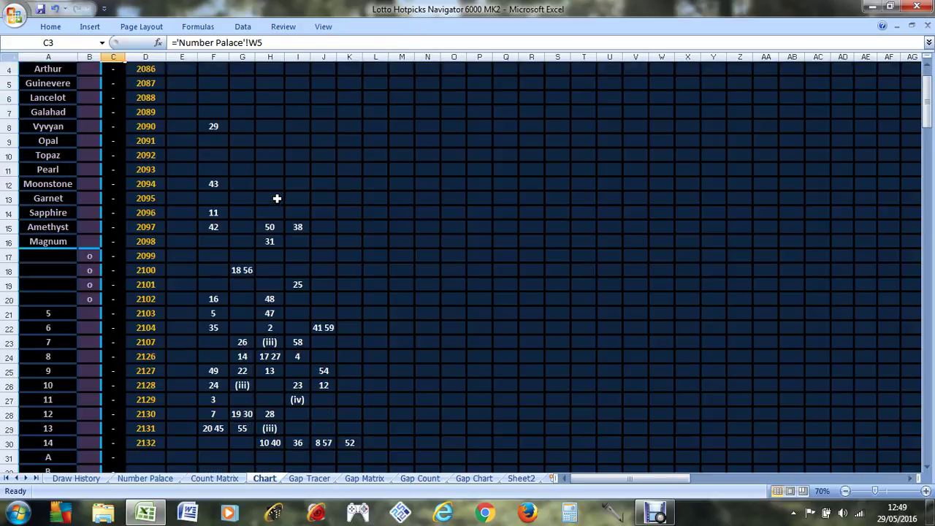